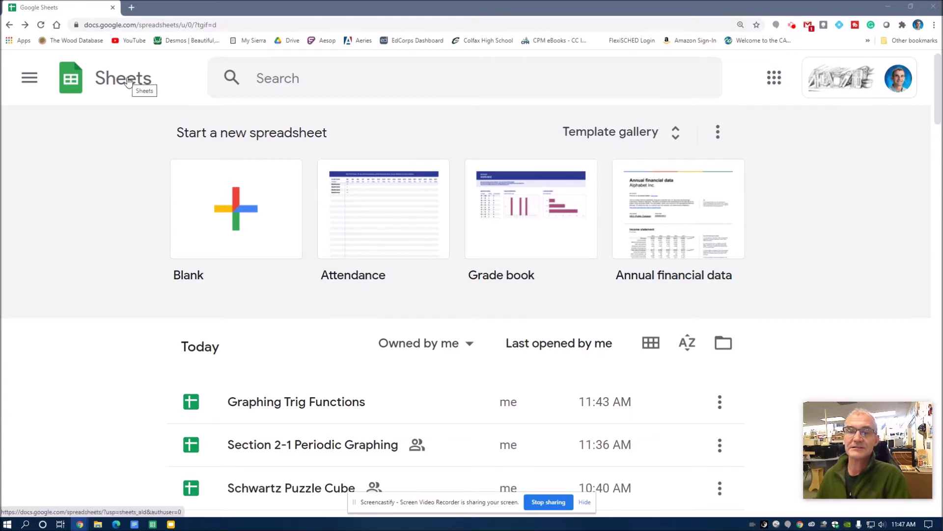
Create a new spreadsheet from the Blank template on the Sheets home page
{"action": "left_click", "coordinate": [234, 212]}
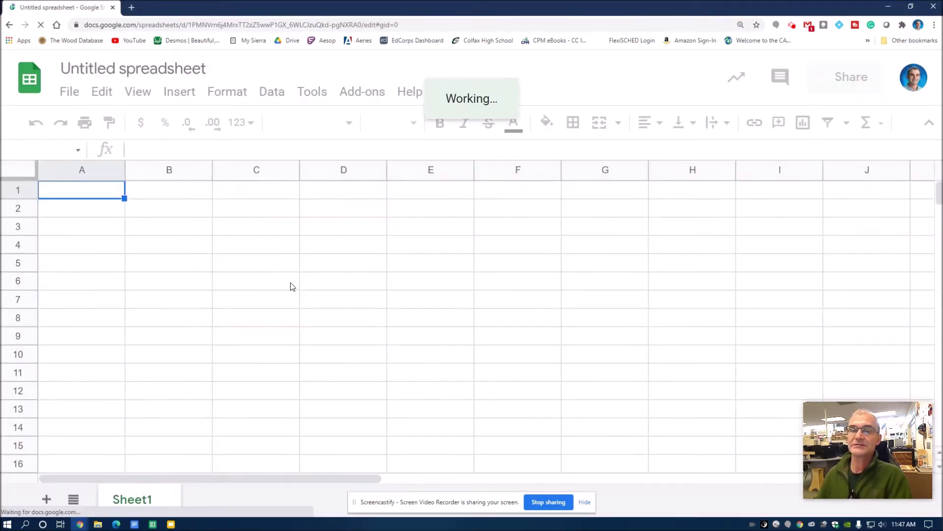
Replace the 'Untitled spreadsheet' title with 'Trig Functions'
{"action": "left_click", "coordinate": [118, 69]}
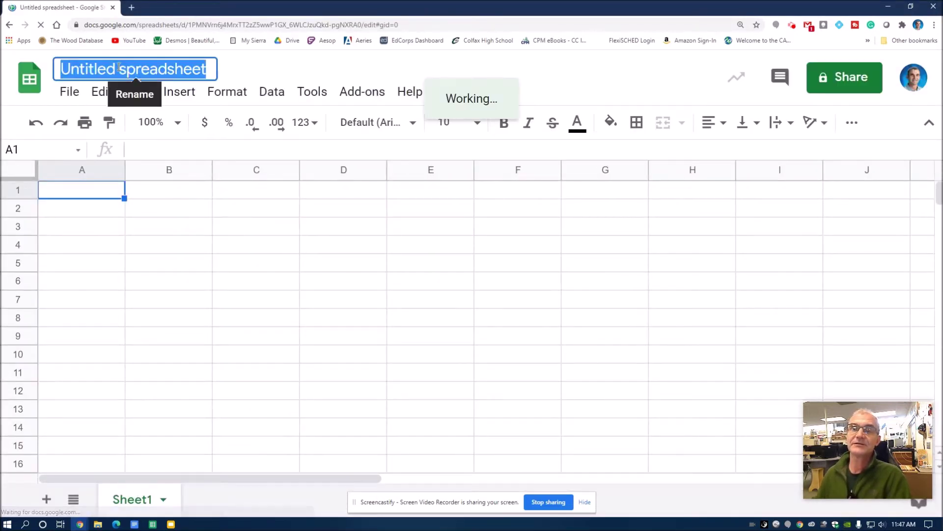
{"action": "double_click", "coordinate": [88, 69]}
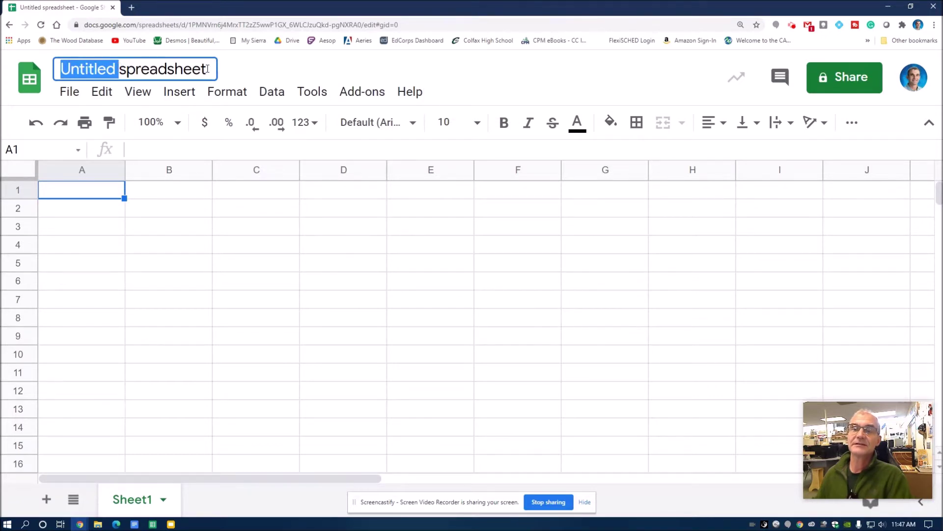
{"action": "left_click_drag", "start_coordinate": [208, 68], "coordinate": [62, 63]}
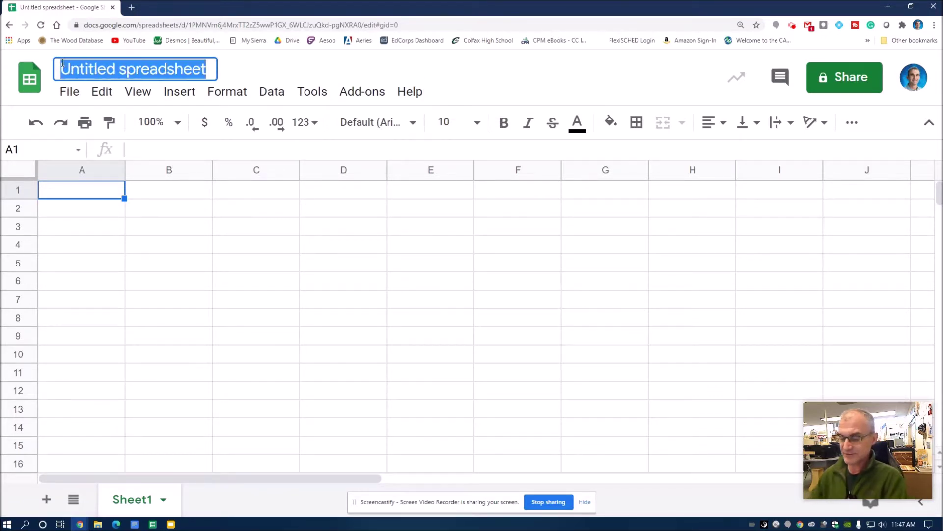
{"action": "type", "text": "Trig "}
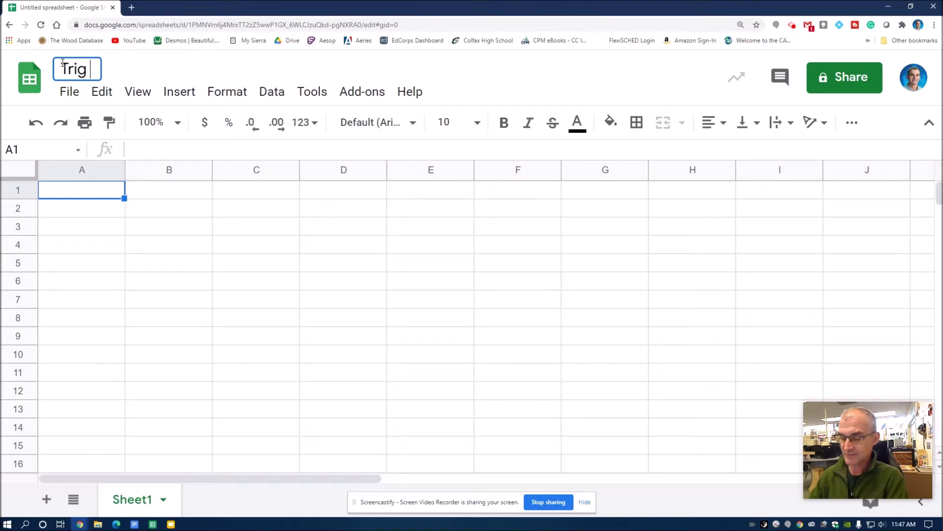
{"action": "type", "text": "Functi"}
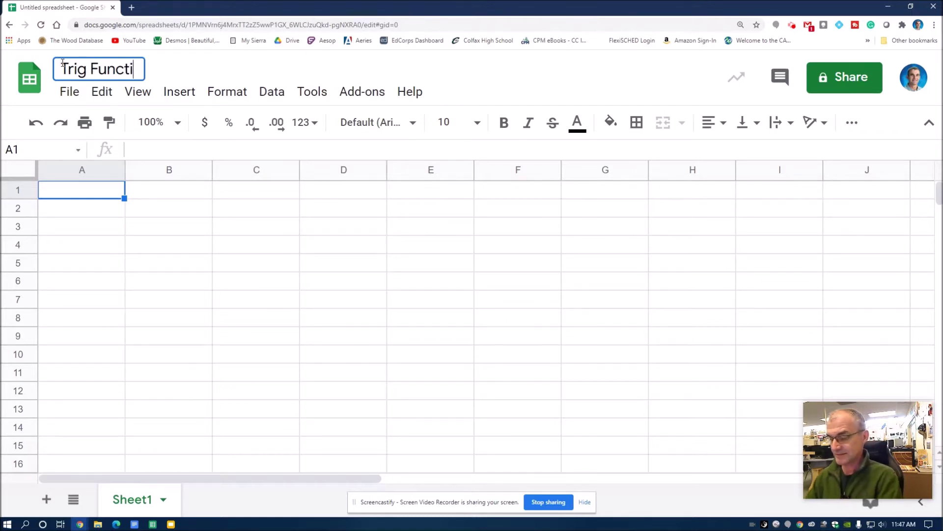
{"action": "type", "text": "ons"}
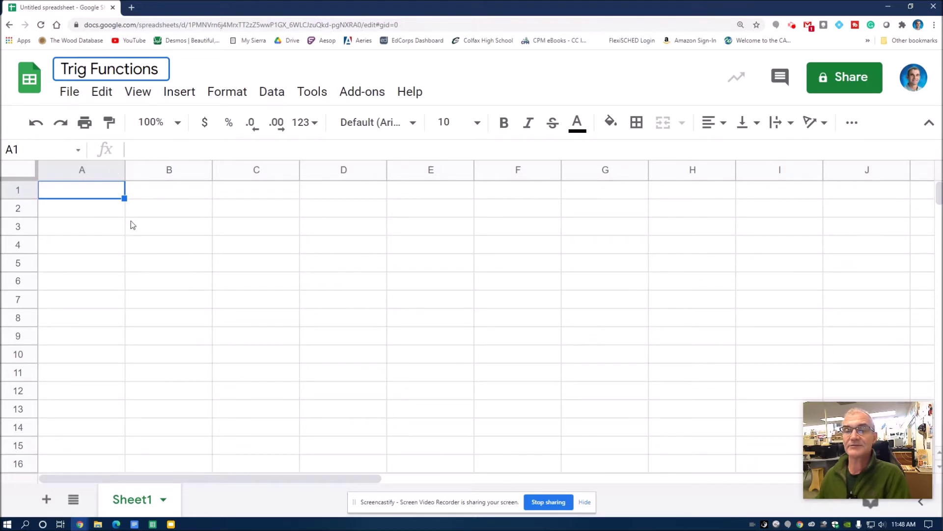
{"action": "double_click", "coordinate": [82, 196]}
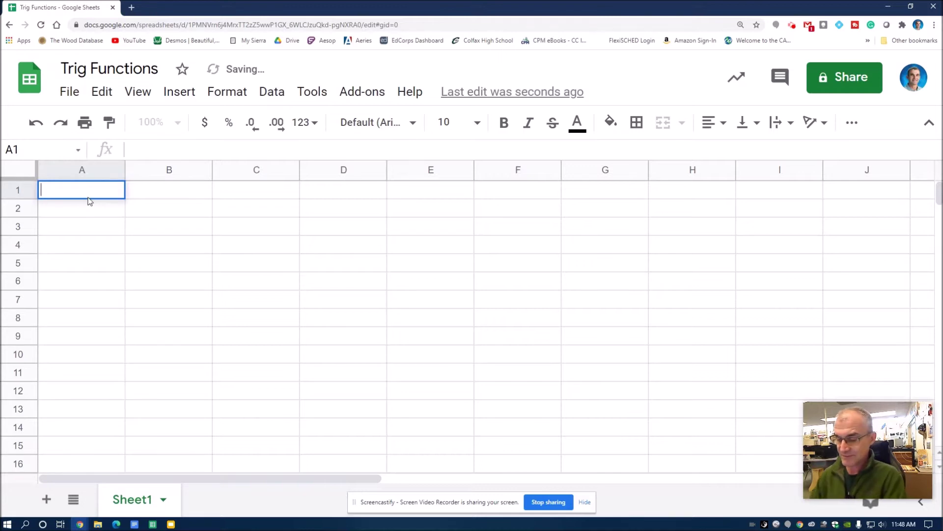
Enter the headers X in A1 and sinx in B1
{"action": "type", "text": "X"}
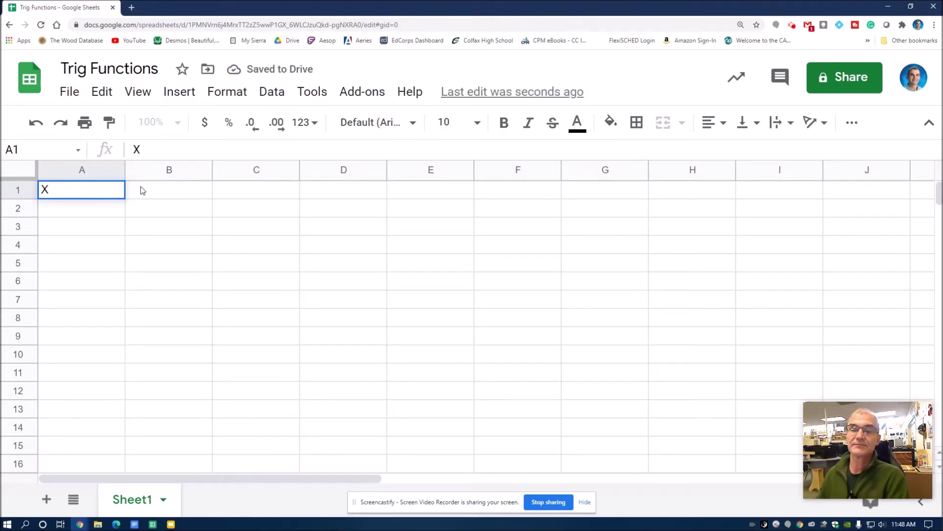
{"action": "left_click", "coordinate": [168, 199]}
{"action": "type", "text": "sinx"}
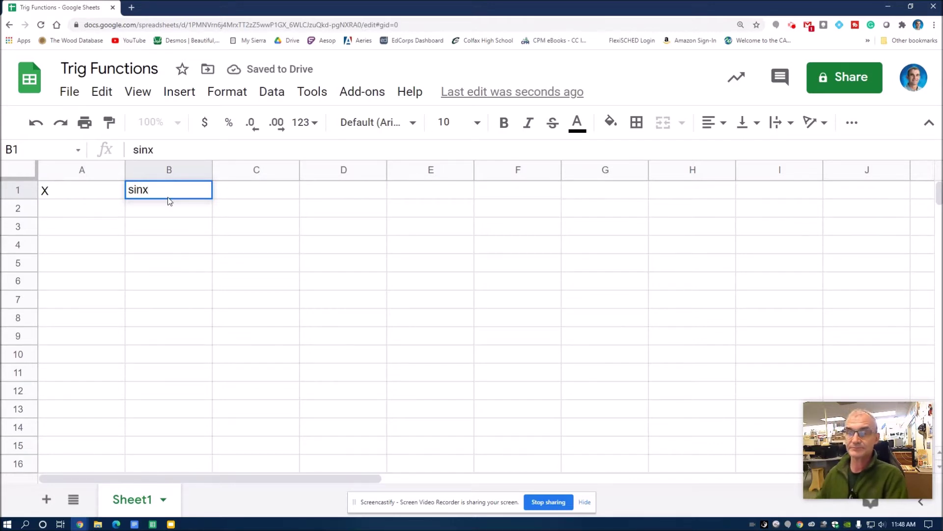
Enter the angles 0, 30, 45, 60, 90, 110, 135, 150 in A2:A9
{"action": "left_click", "coordinate": [63, 209]}
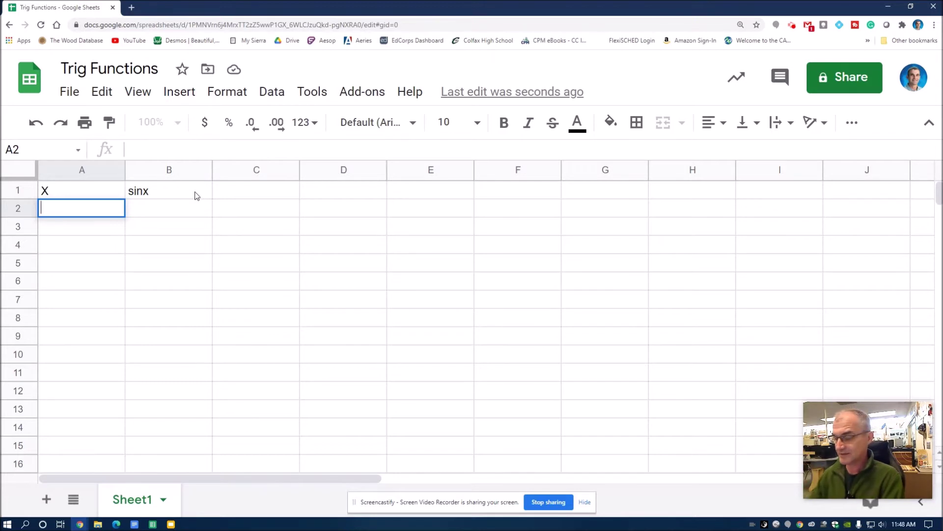
{"action": "type", "text": "0"}
{"action": "key", "text": "Return"}
{"action": "type", "text": "30"}
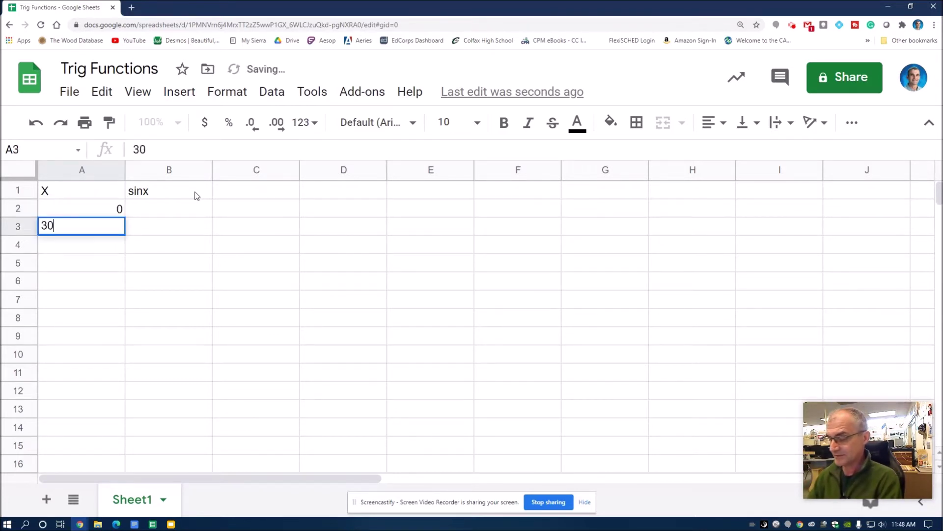
{"action": "key", "text": "Return"}
{"action": "type", "text": "45"}
{"action": "key", "text": "Return"}
{"action": "type", "text": "60"}
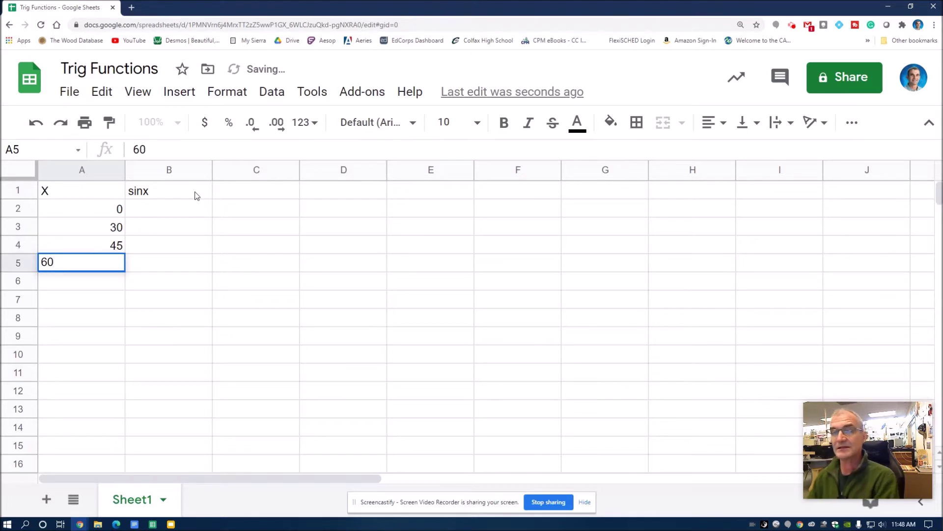
{"action": "key", "text": "Return"}
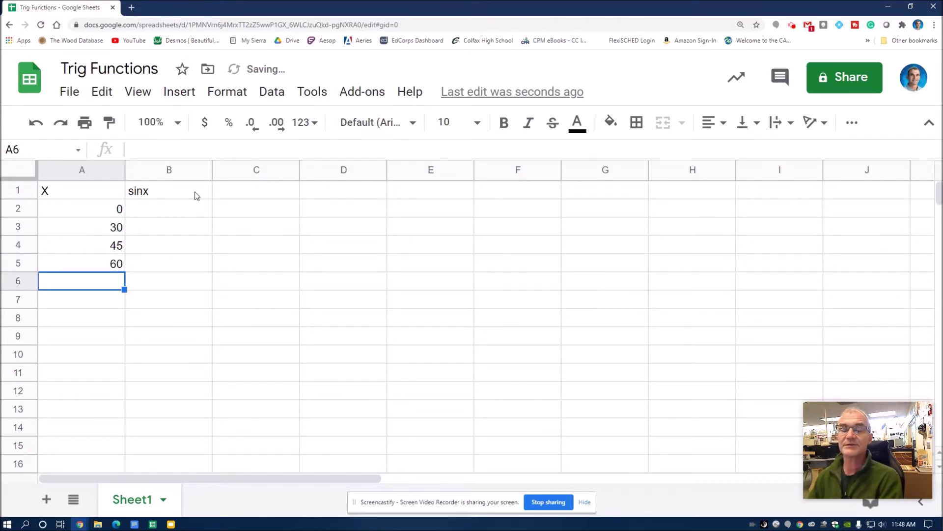
{"action": "type", "text": "90"}
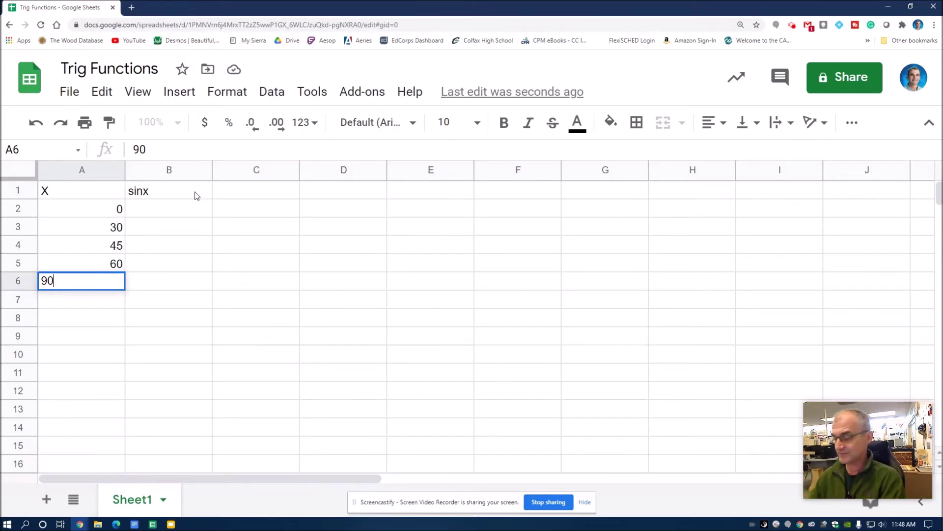
{"action": "key", "text": "Return"}
{"action": "type", "text": "110"}
{"action": "key", "text": "Return"}
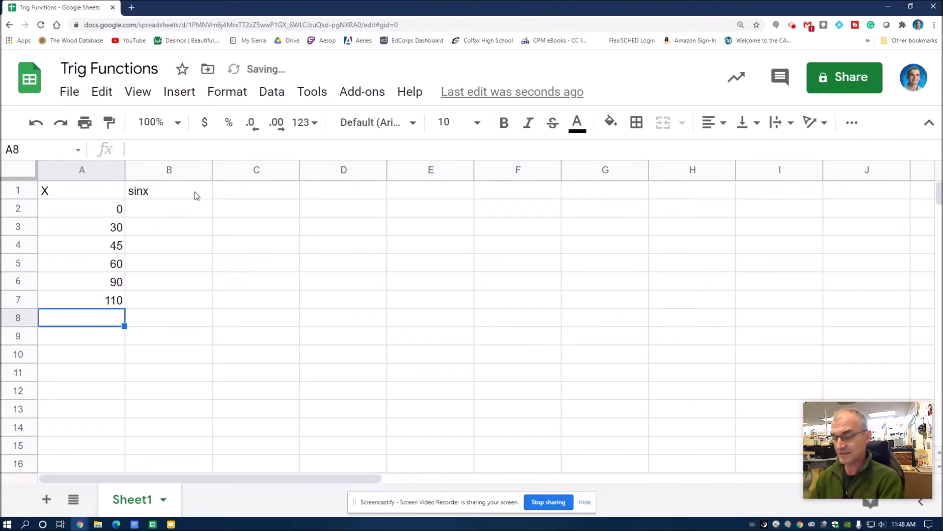
{"action": "type", "text": "135"}
{"action": "key", "text": "Return"}
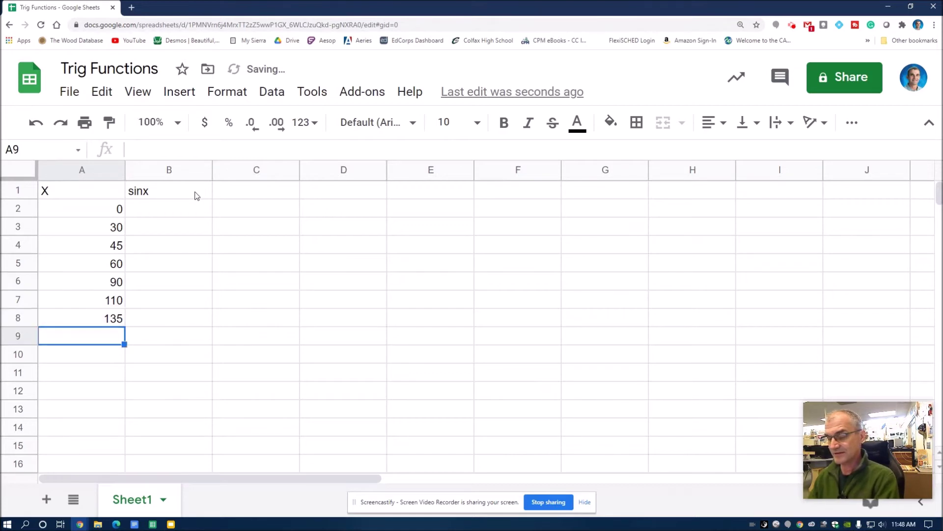
{"action": "type", "text": "150"}
{"action": "key", "text": "Return"}
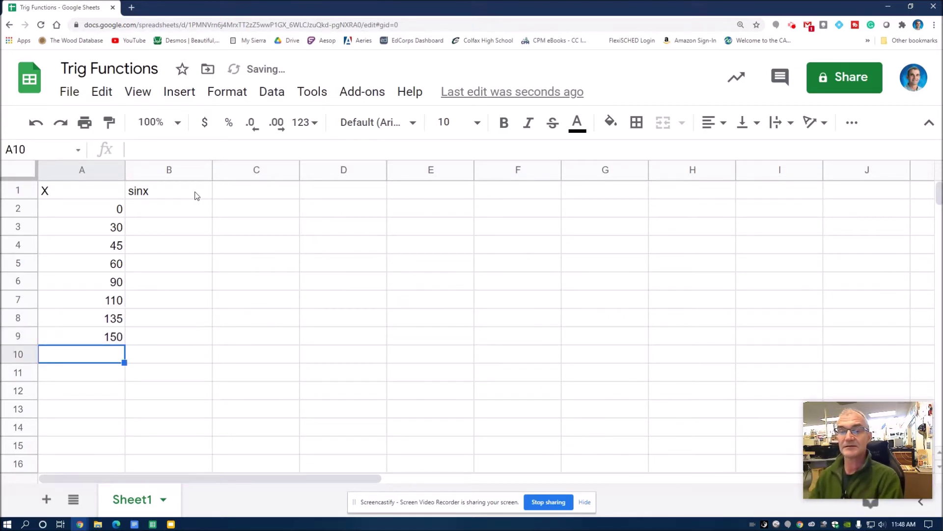
Continue with angles 180, 200, 225, 250, 270, 300, 320, 360 in A10:A17
{"action": "type", "text": "180"}
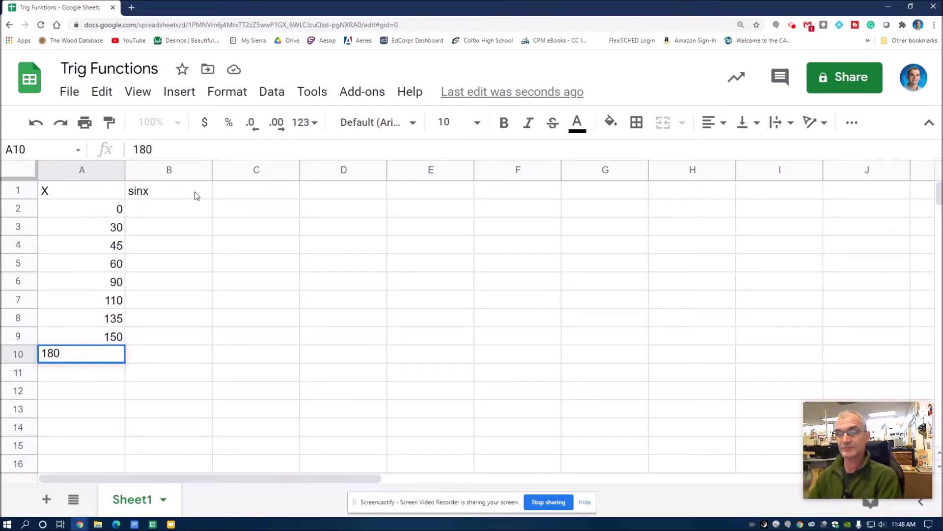
{"action": "key", "text": "Return"}
{"action": "type", "text": "200"}
{"action": "key", "text": "Return"}
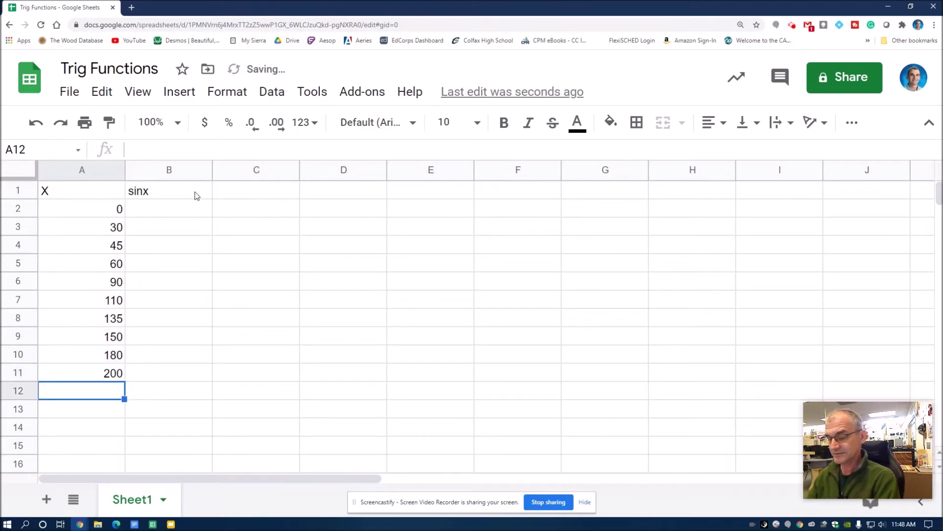
{"action": "type", "text": "225"}
{"action": "key", "text": "Return"}
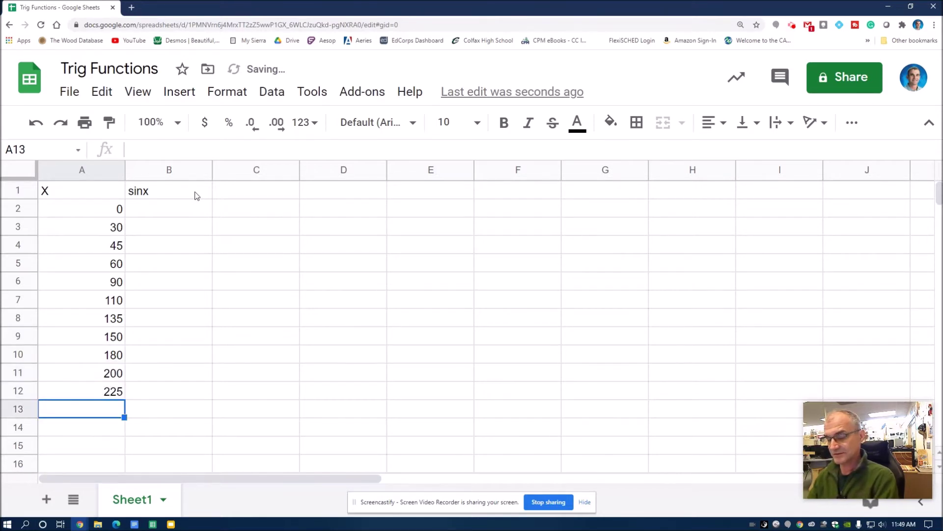
{"action": "type", "text": "250"}
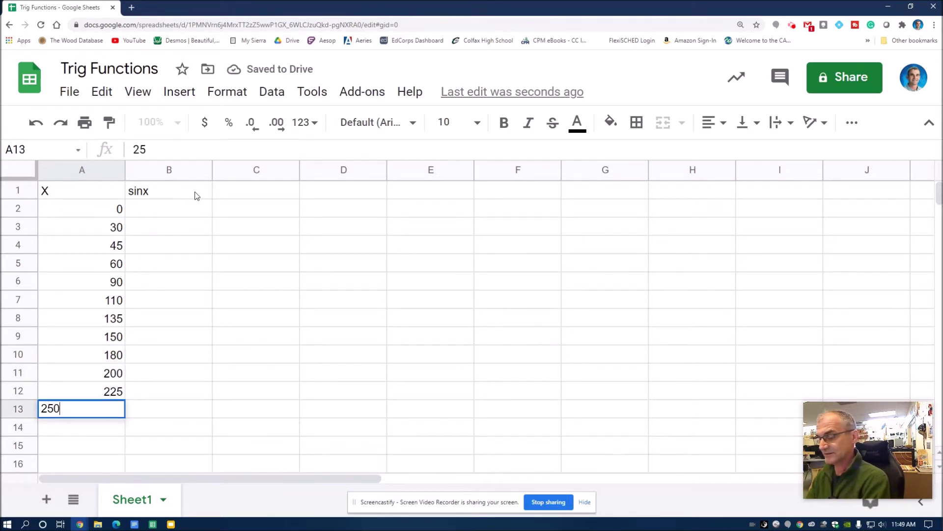
{"action": "key", "text": "Return"}
{"action": "type", "text": "270"}
{"action": "key", "text": "Return"}
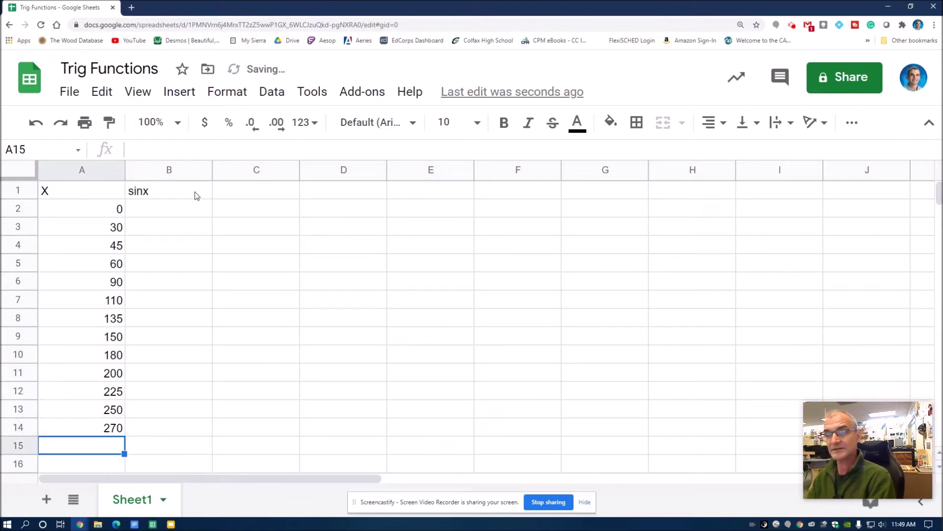
{"action": "type", "text": "300"}
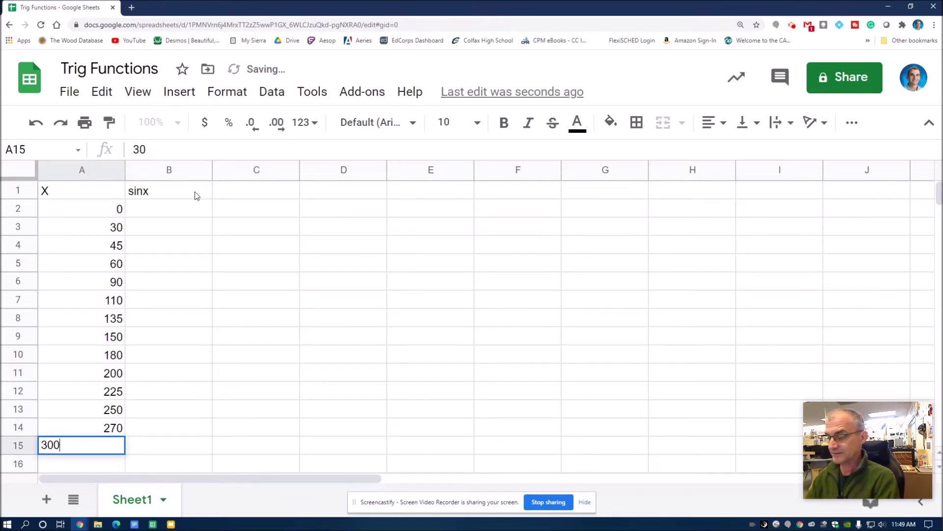
{"action": "key", "text": "Return"}
{"action": "type", "text": "320"}
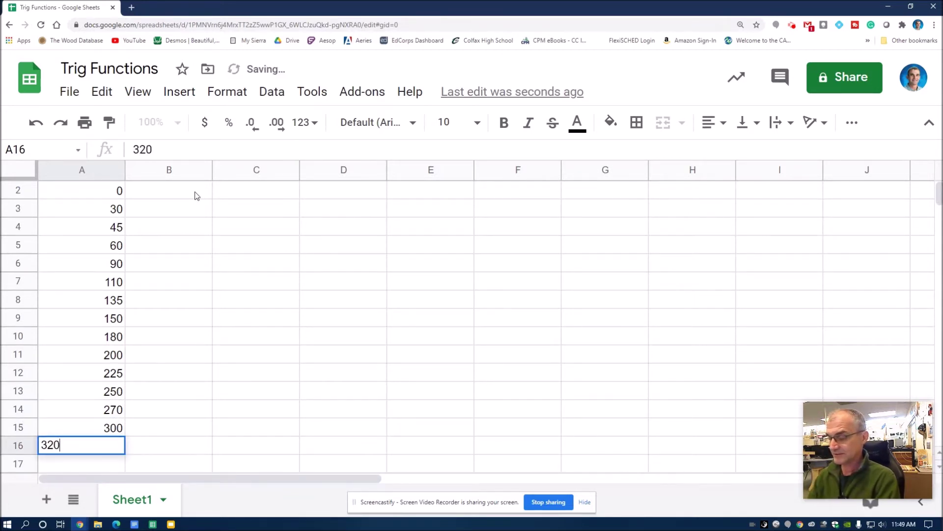
{"action": "key", "text": "Return"}
{"action": "type", "text": "360"}
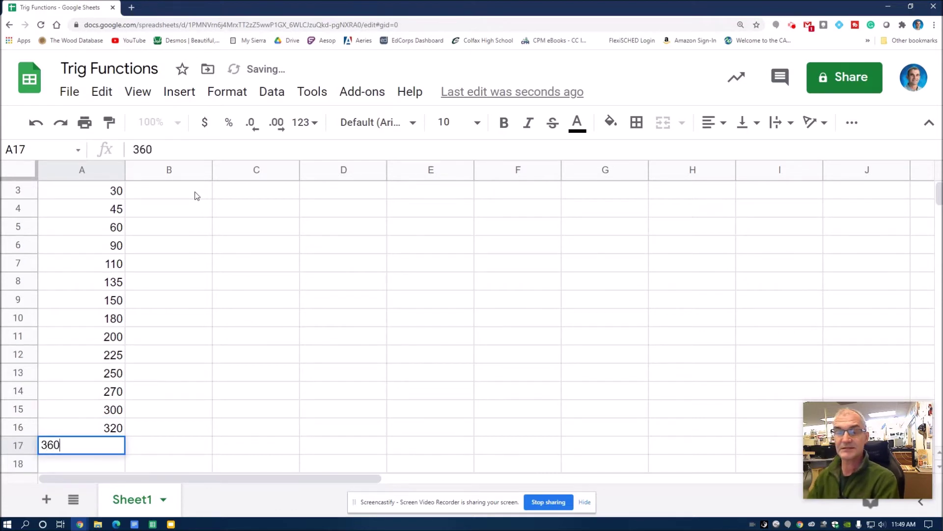
{"action": "key", "text": "Return"}
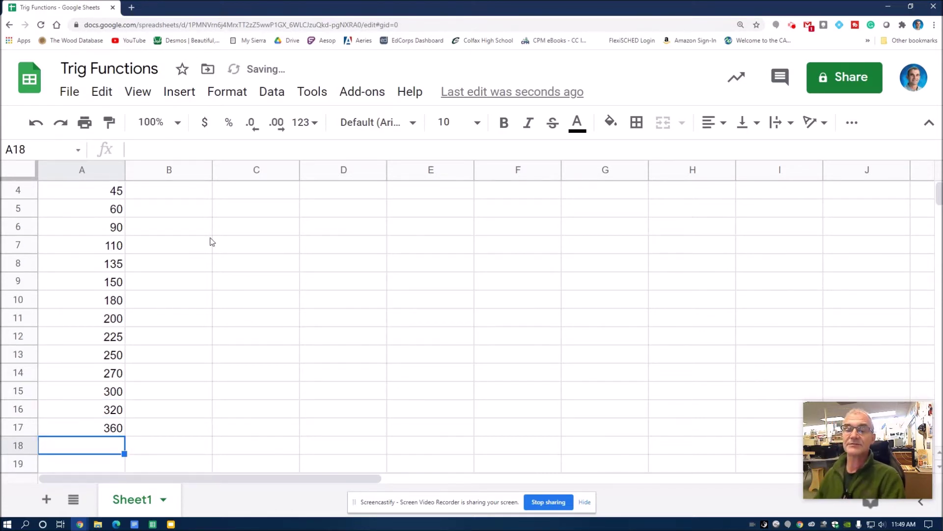
{"action": "scroll", "coordinate": [211, 244], "scroll_direction": "up", "scroll_amount": 1}
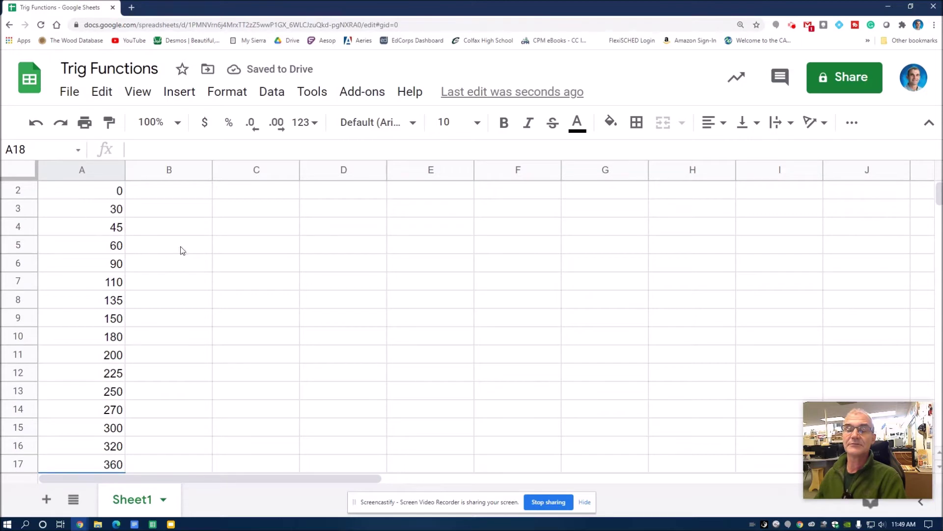
Center-align the contents of the range A1:F19
{"action": "key", "text": "ctrl+minus"}
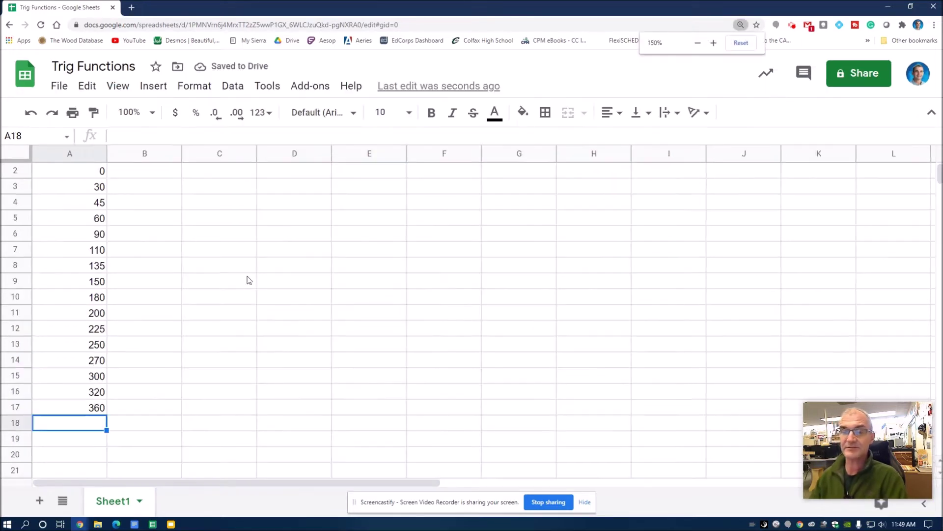
{"action": "scroll", "coordinate": [175, 276], "scroll_direction": "up", "scroll_amount": 1}
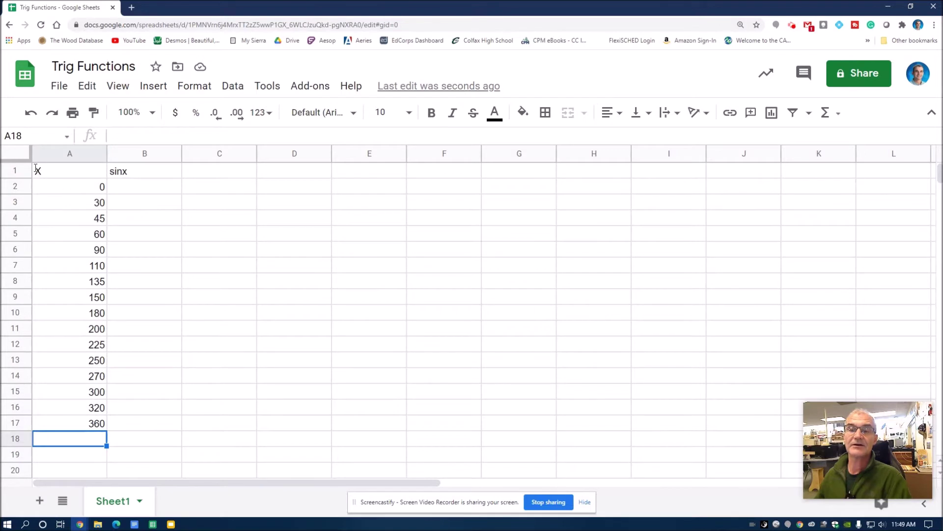
{"action": "left_click_drag", "start_coordinate": [38, 170], "coordinate": [452, 450]}
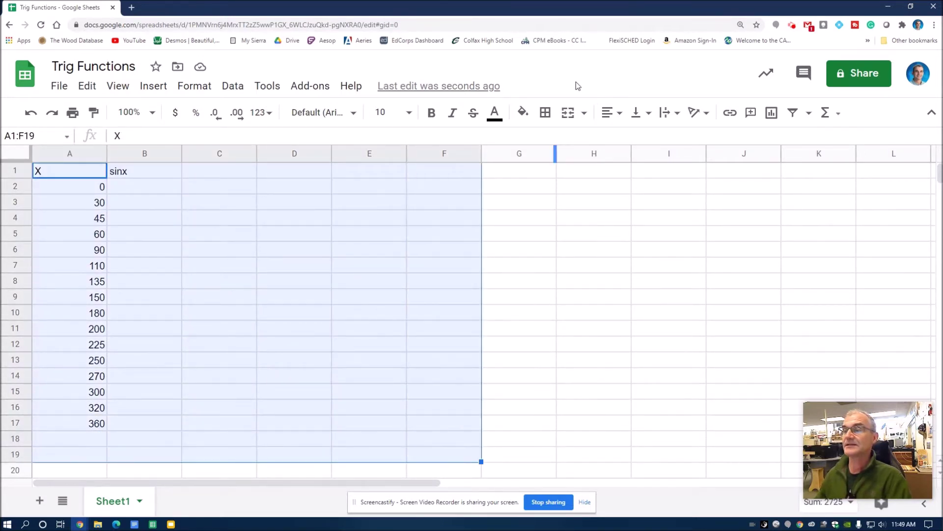
{"action": "left_click", "coordinate": [620, 113]}
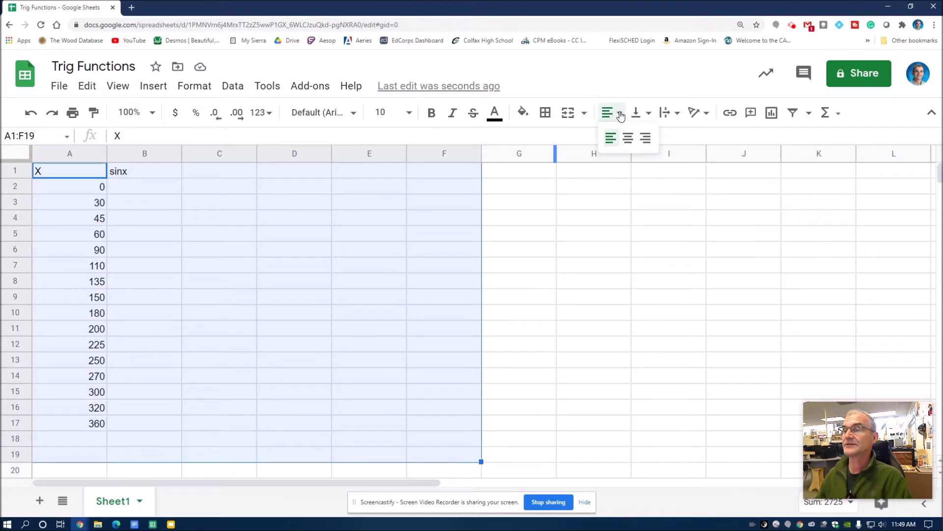
{"action": "left_click", "coordinate": [628, 138]}
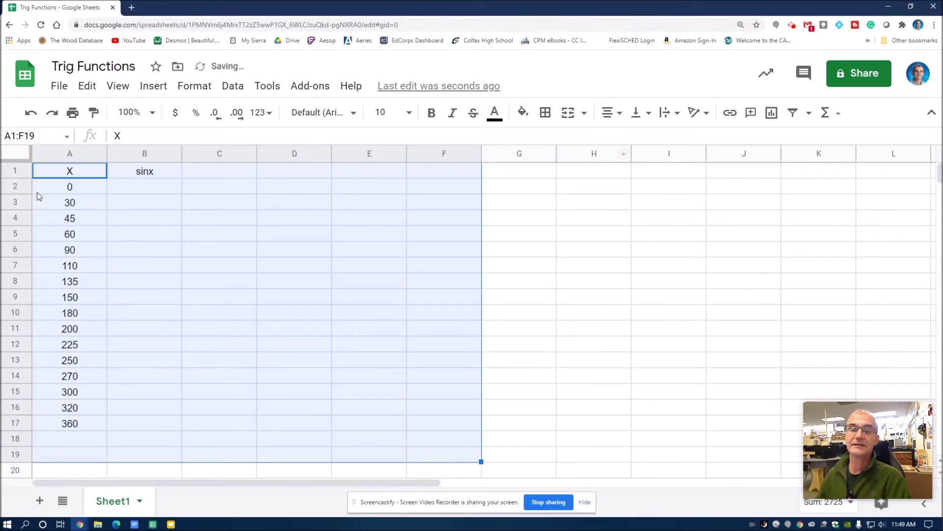
Make header row 1 bold and start a formula with = in B2
{"action": "left_click", "coordinate": [17, 169]}
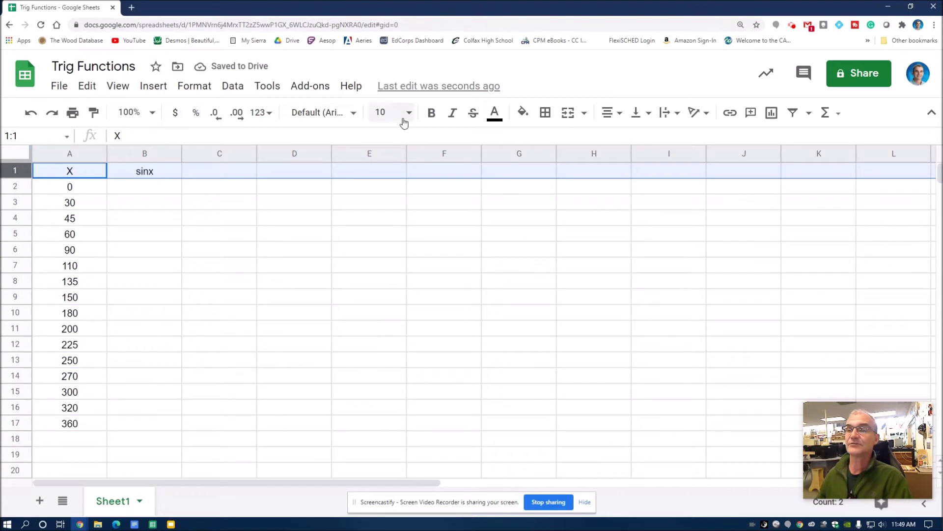
{"action": "left_click", "coordinate": [432, 113]}
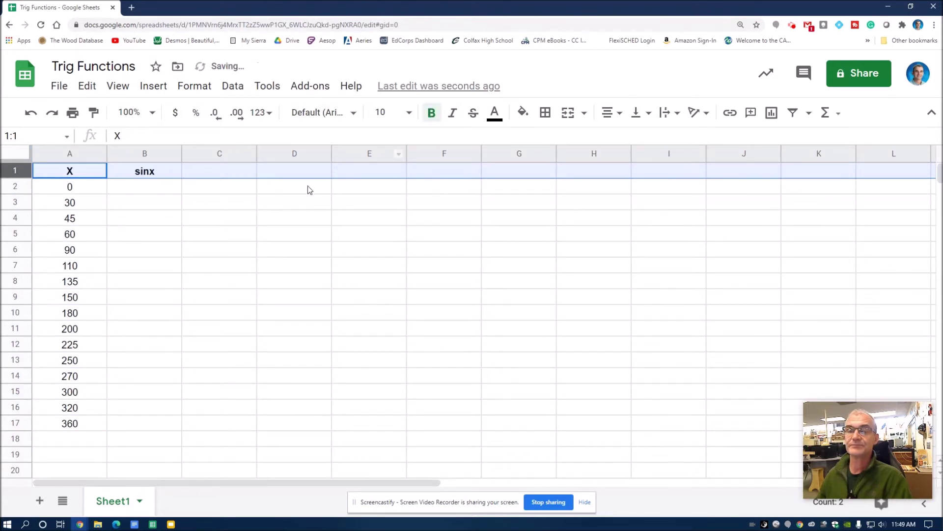
{"action": "left_click", "coordinate": [136, 190]}
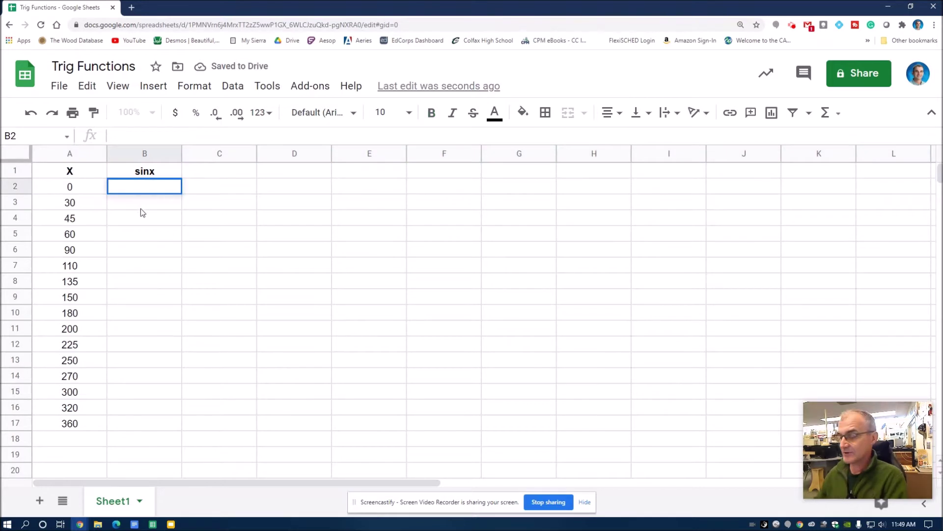
{"action": "type", "text": "="}
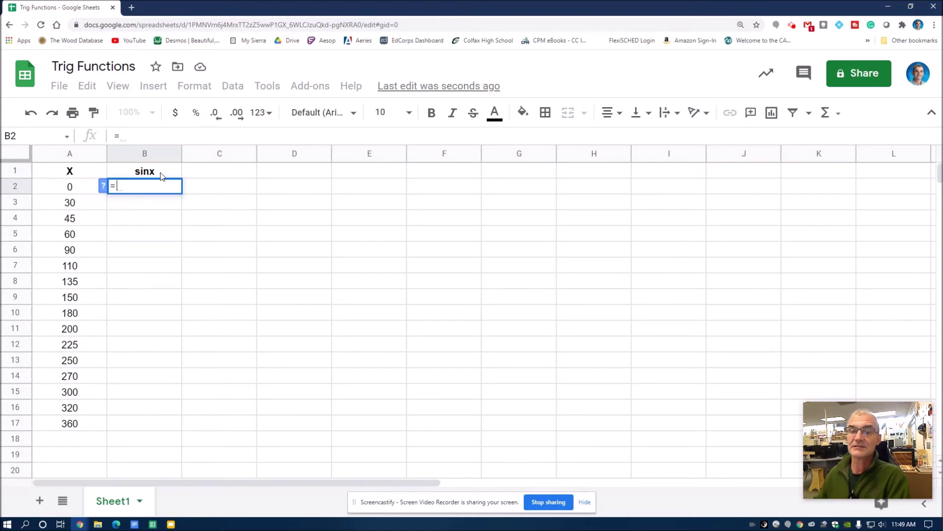
Enter =SIN(RADIANS(A2)) in B2, which returns 0
{"action": "type", "text": "si"}
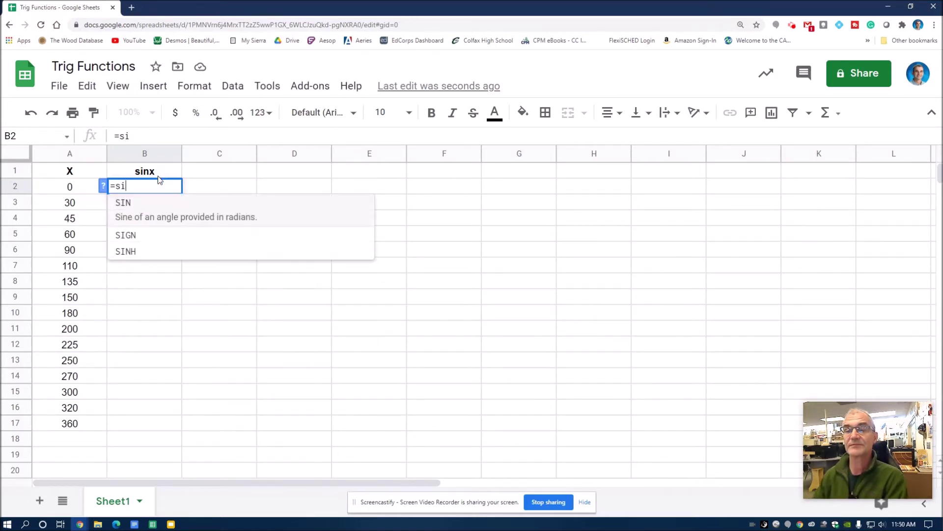
{"action": "left_click", "coordinate": [137, 209]}
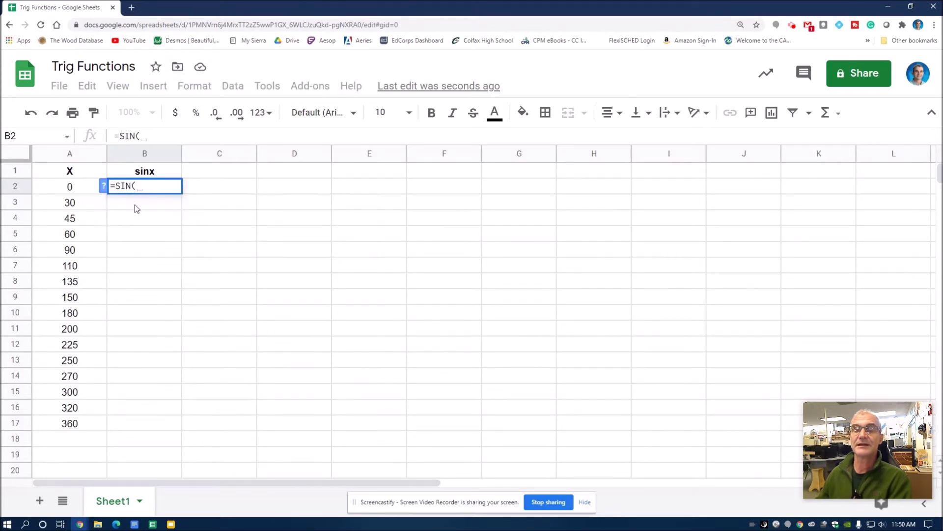
{"action": "type", "text": "ra"}
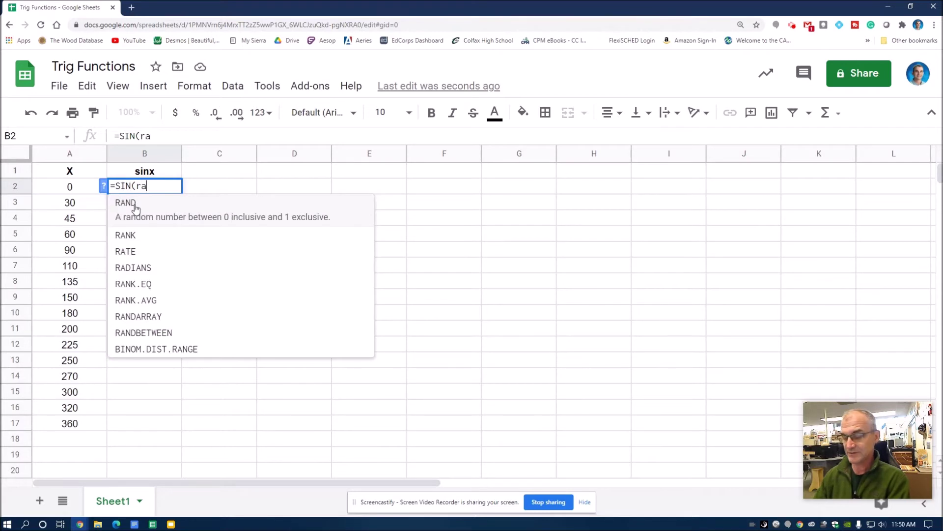
{"action": "type", "text": "d"}
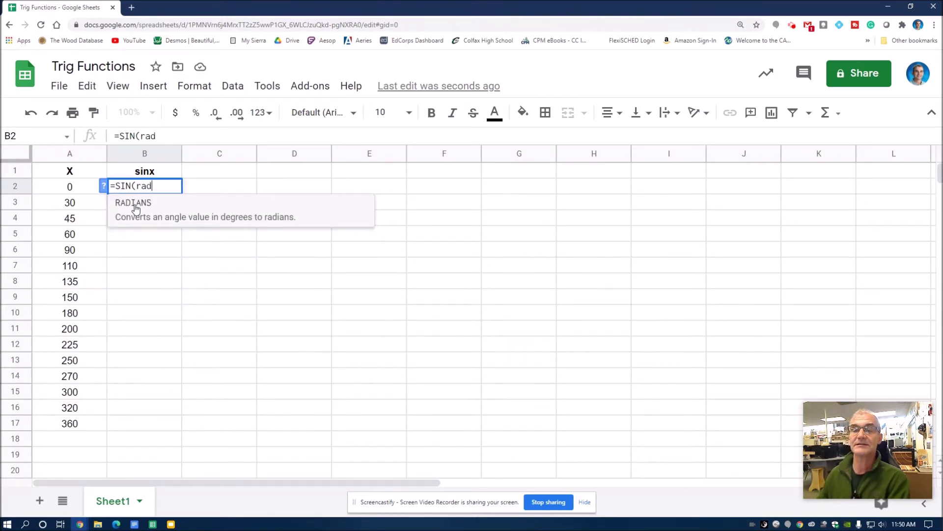
{"action": "left_click", "coordinate": [136, 209]}
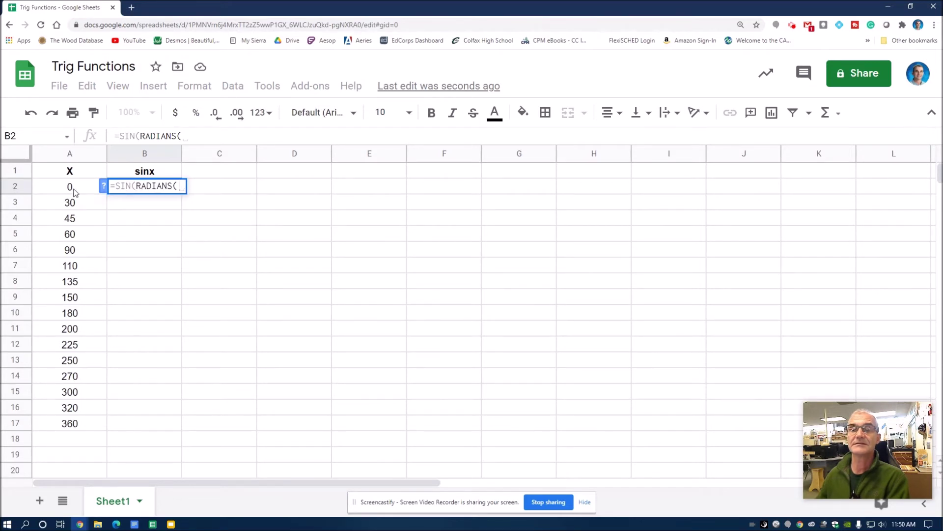
{"action": "left_click", "coordinate": [75, 191]}
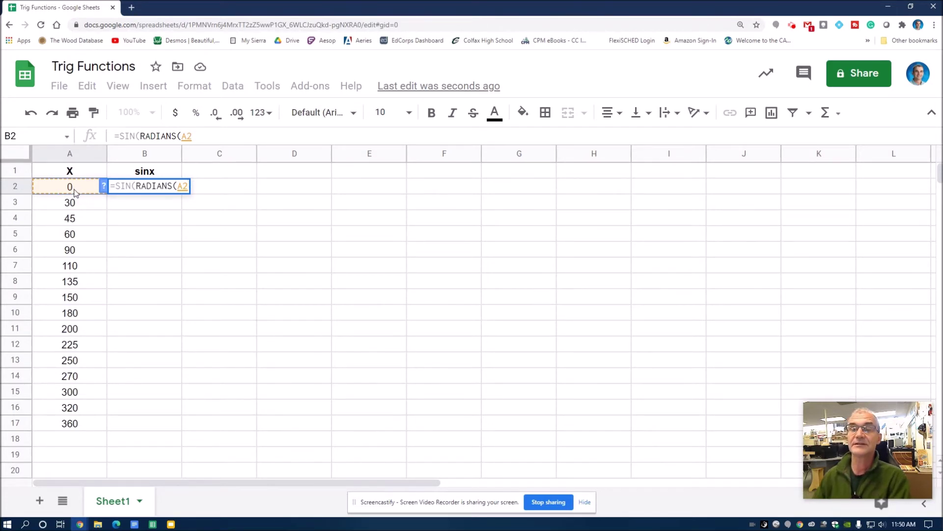
{"action": "type", "text": "))"}
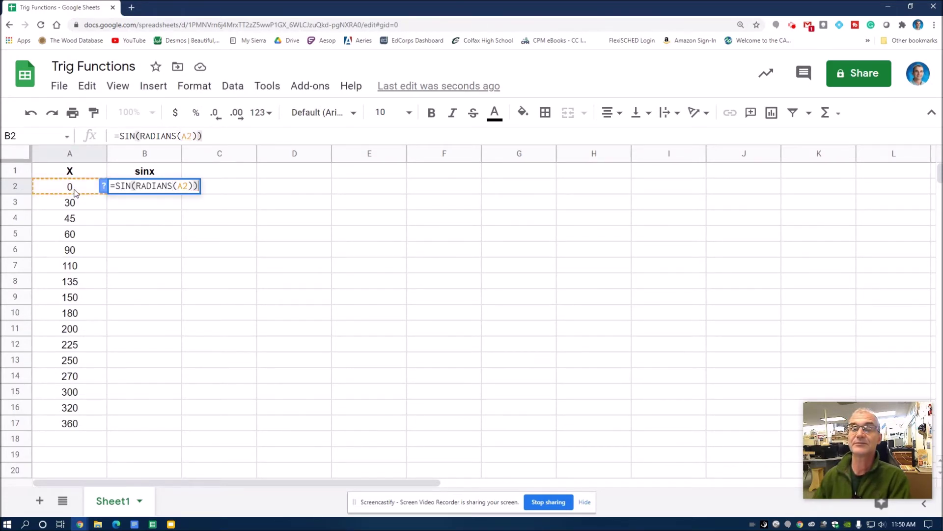
{"action": "key", "text": "Return"}
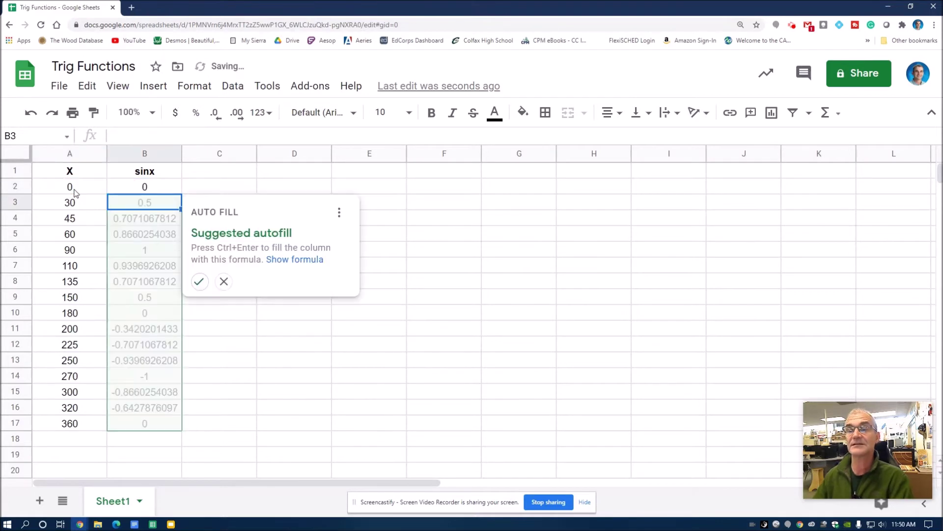
Undo the suggested autofill and drag B2's sine formula down to B17
{"action": "left_click", "coordinate": [200, 282]}
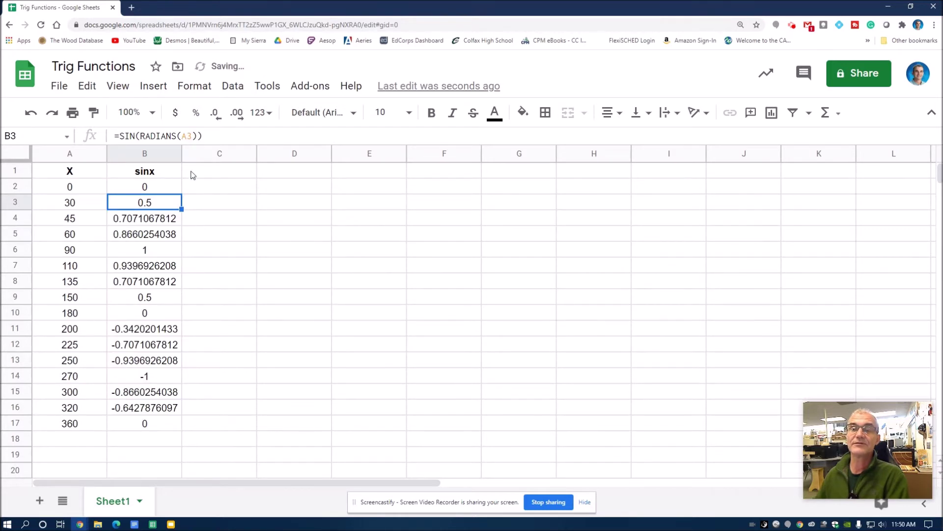
{"action": "left_click", "coordinate": [29, 112]}
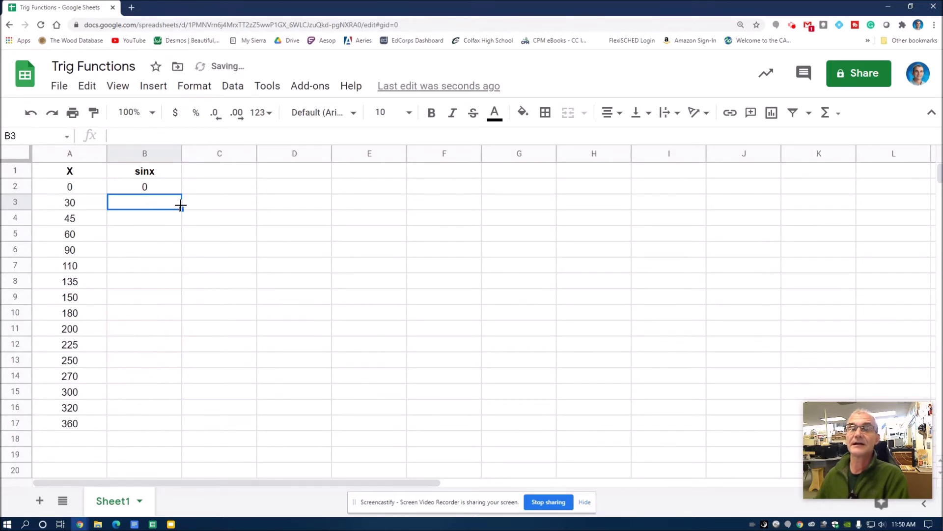
{"action": "left_click", "coordinate": [161, 184]}
{"action": "left_click_drag", "start_coordinate": [182, 193], "coordinate": [150, 429]}
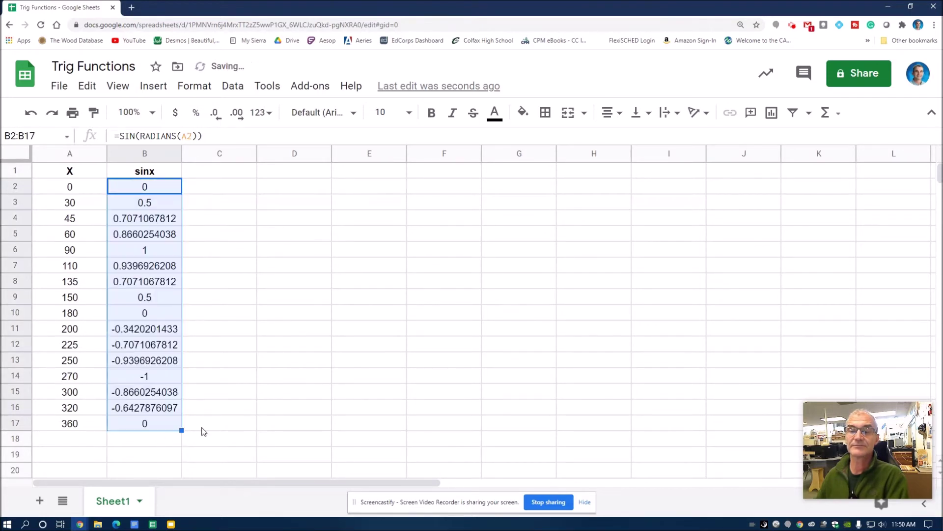
Check the formula in B5, then select the X and sinx data A1:B17
{"action": "double_click", "coordinate": [135, 234]}
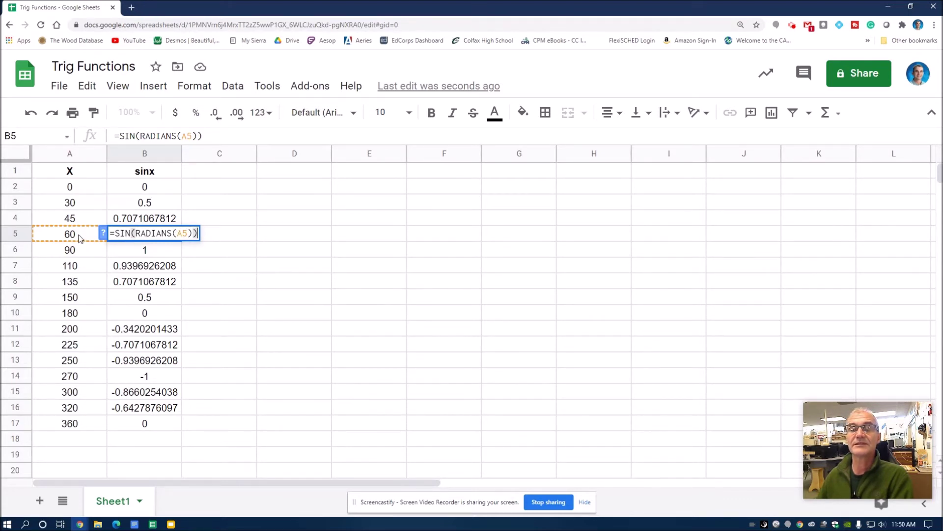
{"action": "left_click", "coordinate": [253, 311]}
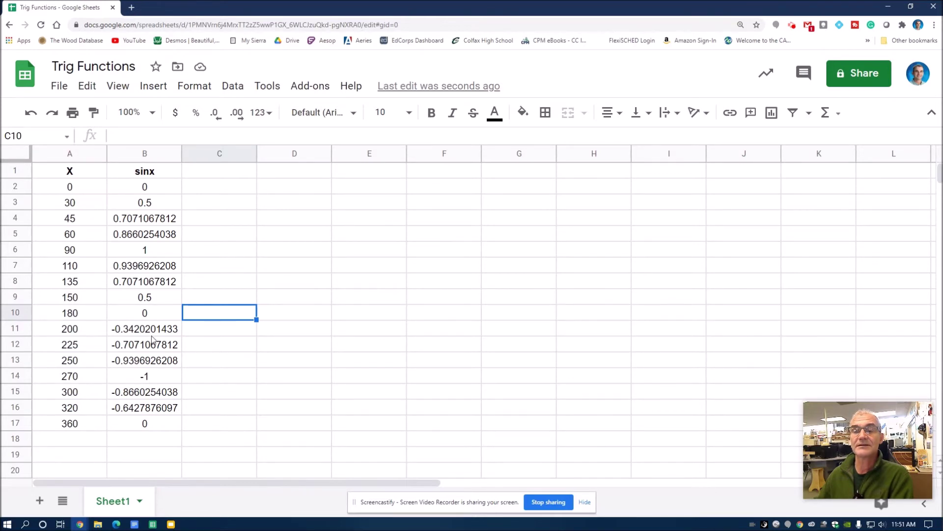
{"action": "left_click", "coordinate": [479, 295]}
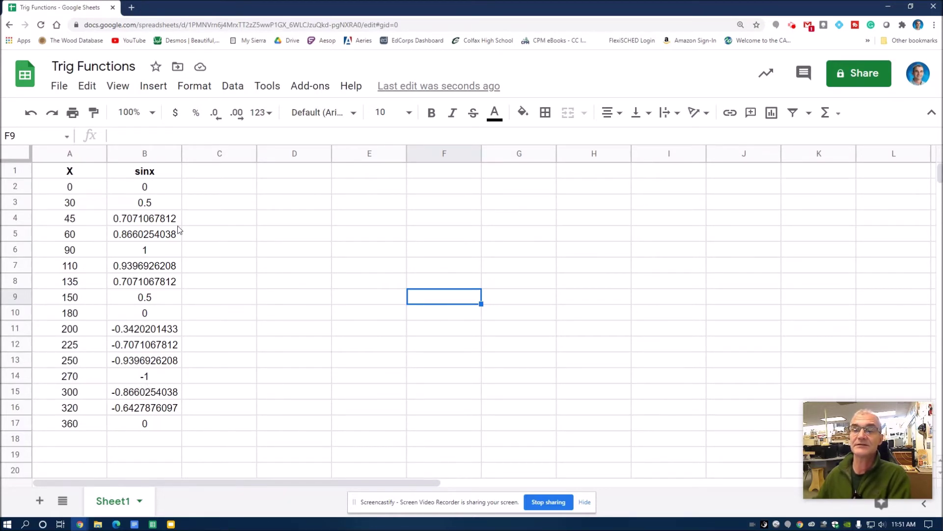
{"action": "left_click_drag", "start_coordinate": [40, 175], "coordinate": [156, 427]}
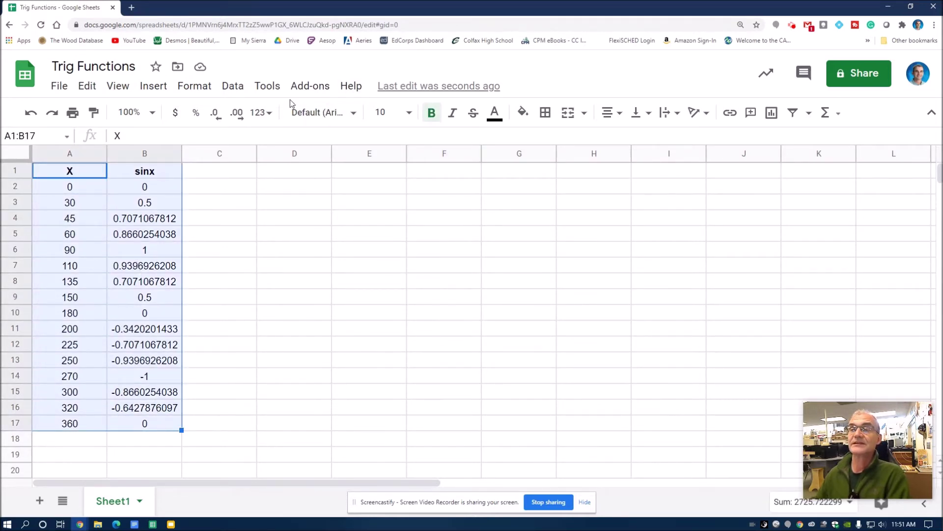
Insert a chart of A1:B17 and move it clear of column B
{"action": "left_click", "coordinate": [160, 88]}
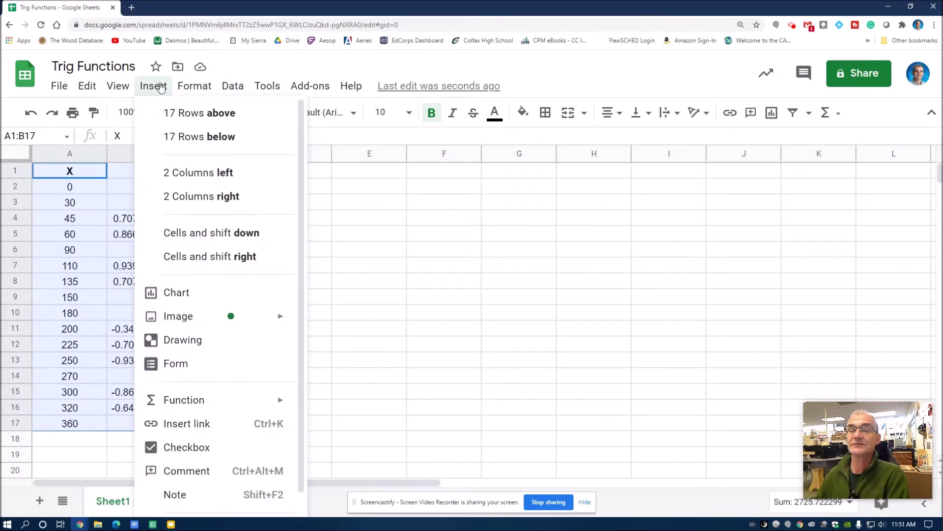
{"action": "left_click", "coordinate": [204, 295]}
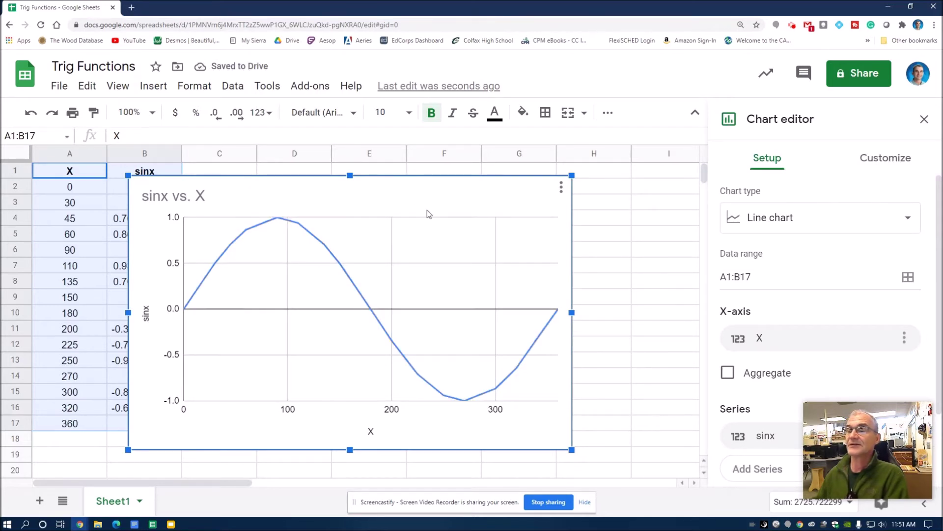
{"action": "left_click_drag", "start_coordinate": [544, 262], "coordinate": [616, 263]}
{"action": "left_click", "coordinate": [616, 263]}
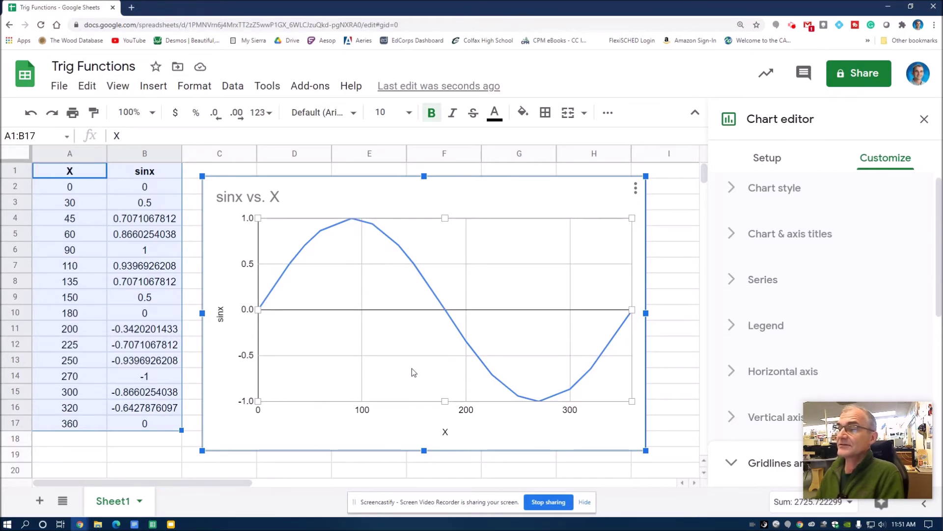
Look through the chart's Customize options, then delete the sinx vs. X chart
{"action": "scroll", "coordinate": [780, 250], "scroll_direction": "down", "scroll_amount": 4}
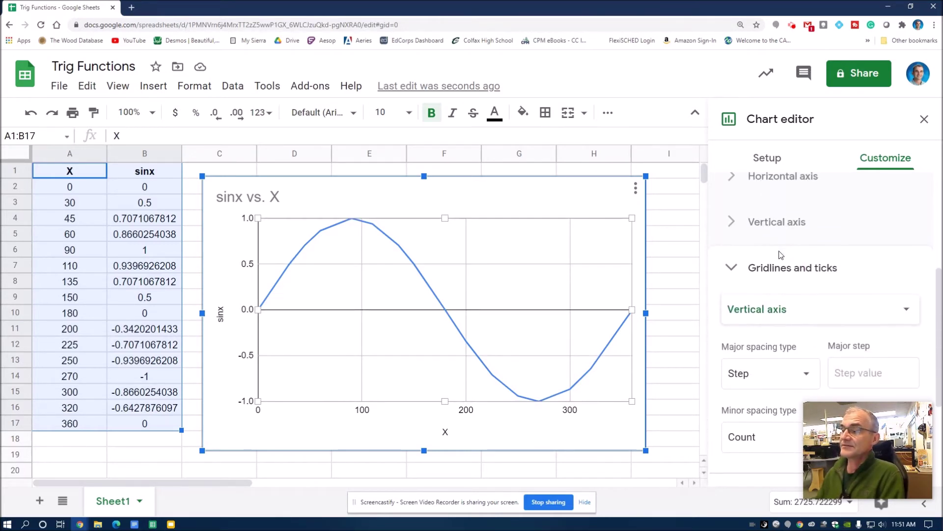
{"action": "scroll", "coordinate": [780, 254], "scroll_direction": "down", "scroll_amount": 2}
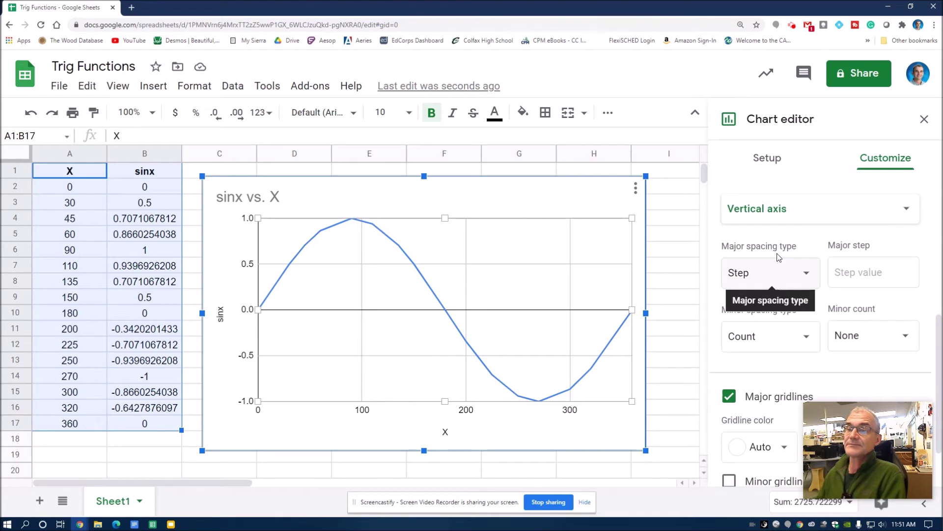
{"action": "scroll", "coordinate": [777, 255], "scroll_direction": "down", "scroll_amount": 1}
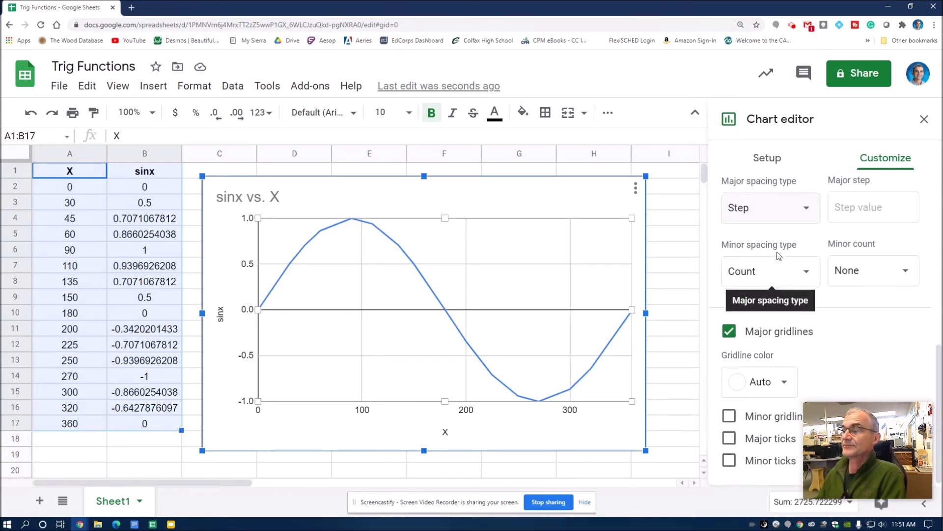
{"action": "scroll", "coordinate": [777, 255], "scroll_direction": "up", "scroll_amount": 6}
{"action": "scroll", "coordinate": [776, 254], "scroll_direction": "up", "scroll_amount": 1}
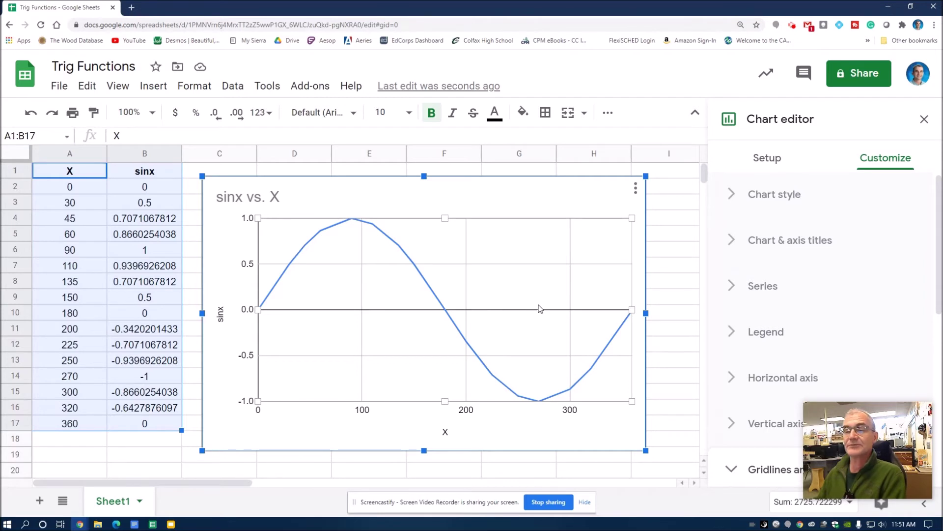
{"action": "key", "text": "Delete"}
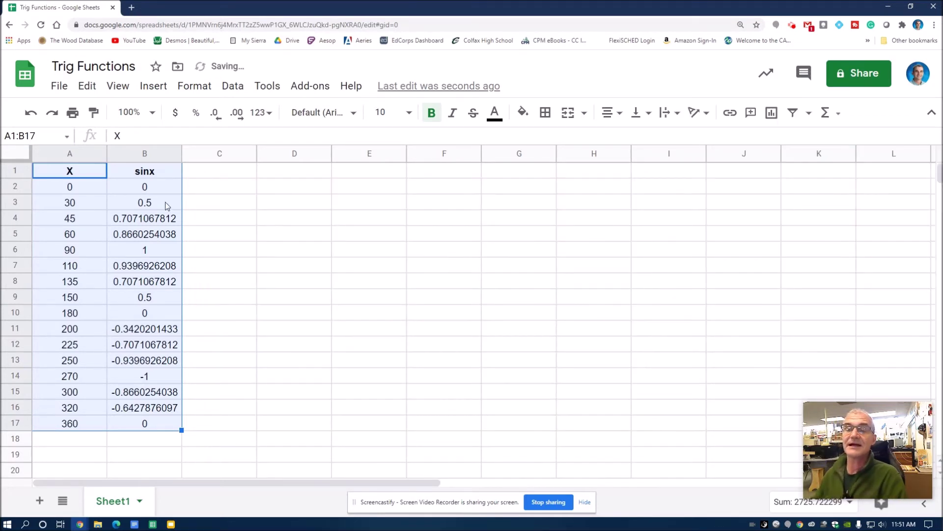
Change the B1 header from sinx to cos x
{"action": "left_click", "coordinate": [156, 171]}
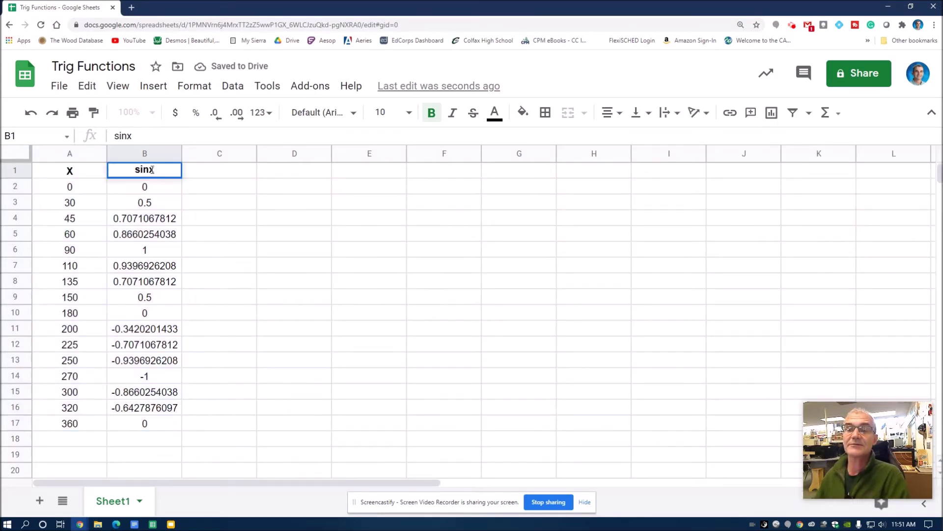
{"action": "double_click", "coordinate": [150, 169]}
{"action": "left_click_drag", "start_coordinate": [149, 170], "coordinate": [136, 170]}
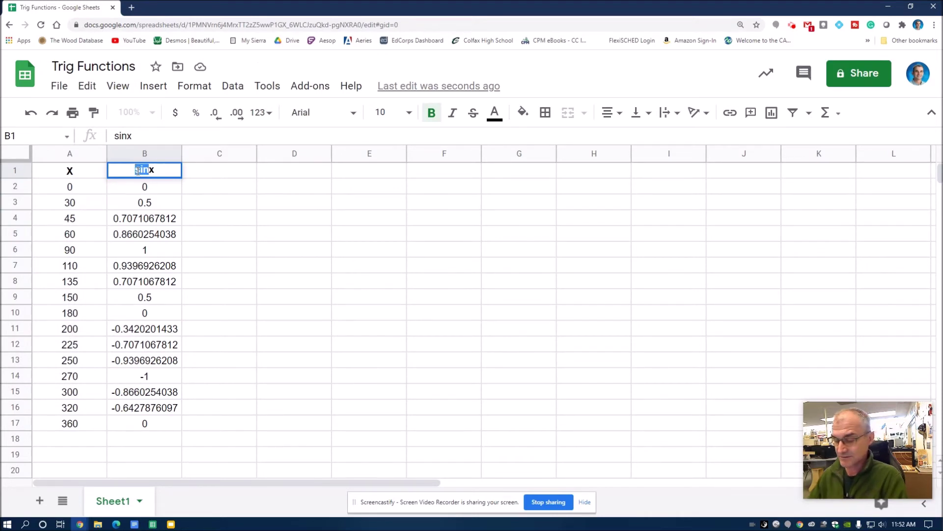
{"action": "type", "text": "cos"}
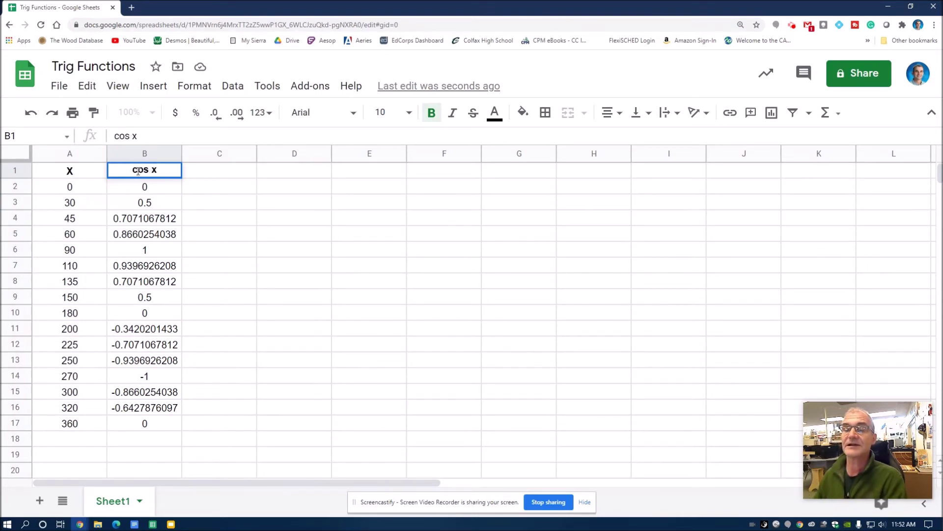
Change B2 to =COS(RADIANS(A2)) and fill it down to B17
{"action": "double_click", "coordinate": [155, 185]}
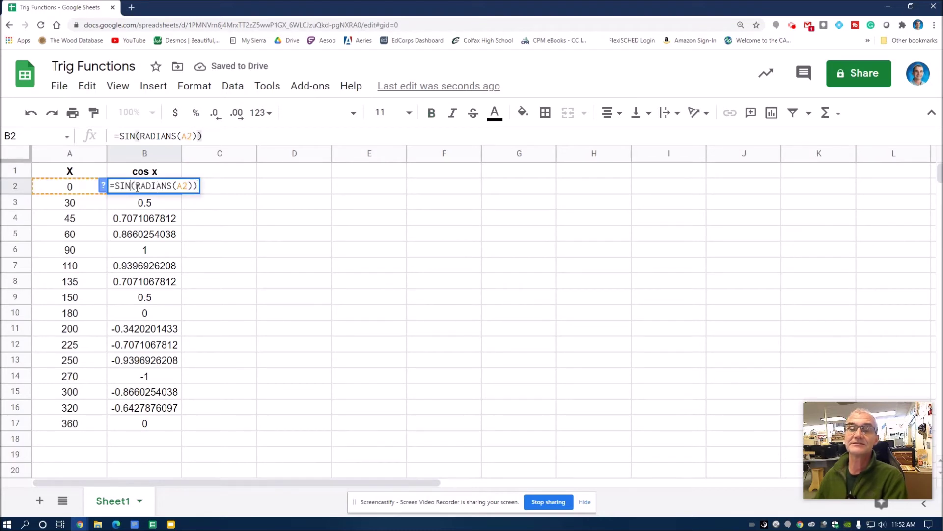
{"action": "key", "text": "BackSpace"}
{"action": "key", "text": "BackSpace"}
{"action": "key", "text": "BackSpace"}
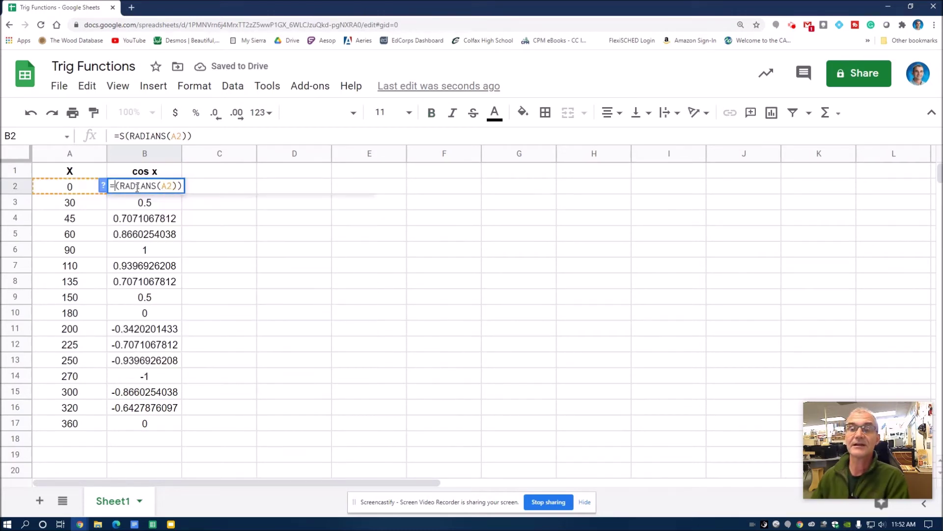
{"action": "type", "text": "co"}
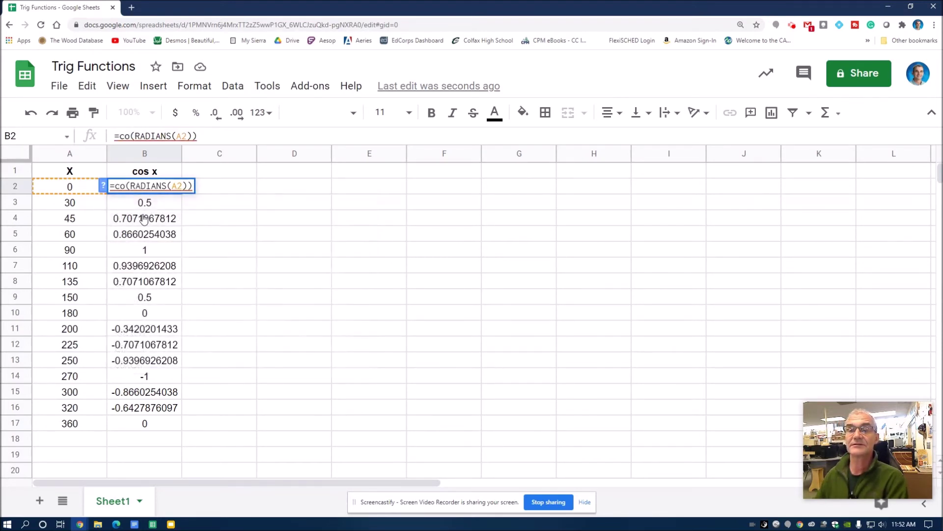
{"action": "type", "text": "s"}
{"action": "left_click", "coordinate": [195, 210]}
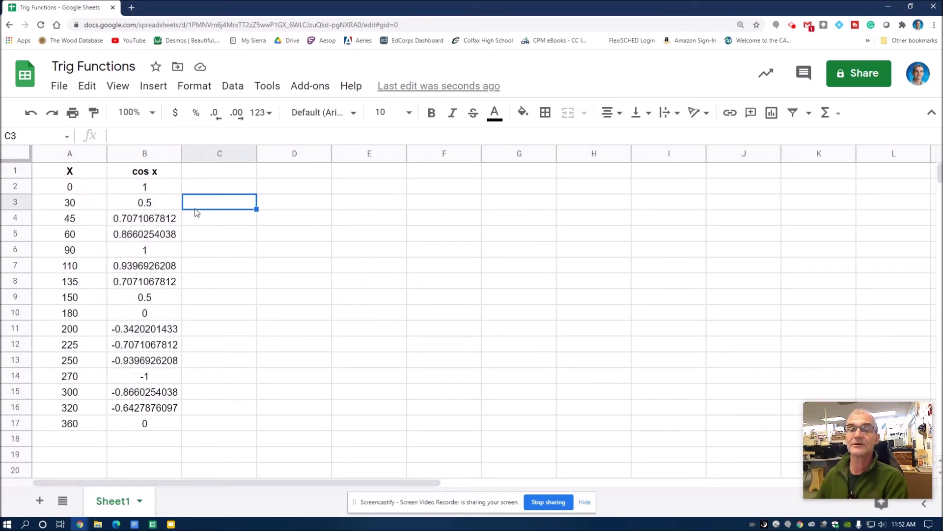
{"action": "left_click", "coordinate": [166, 192]}
{"action": "left_click_drag", "start_coordinate": [181, 193], "coordinate": [173, 422]}
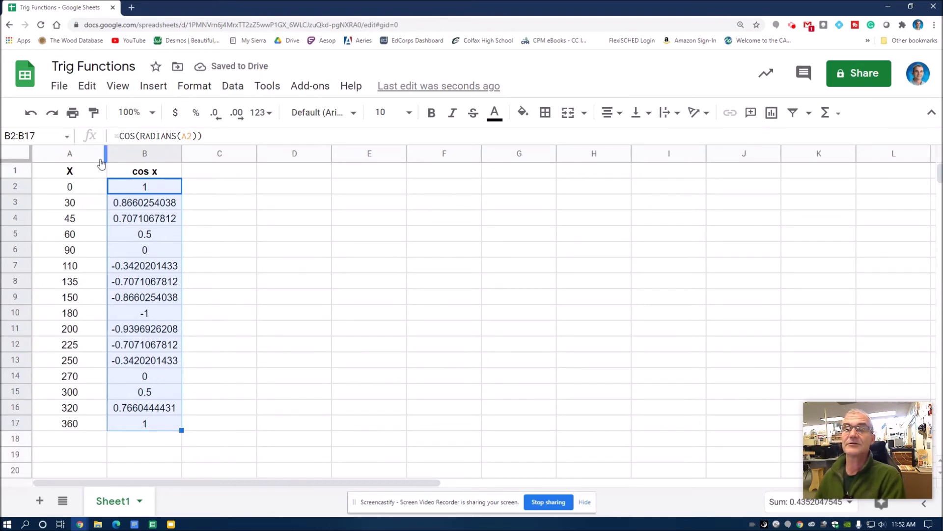
{"action": "left_click_drag", "start_coordinate": [58, 174], "coordinate": [151, 421]}
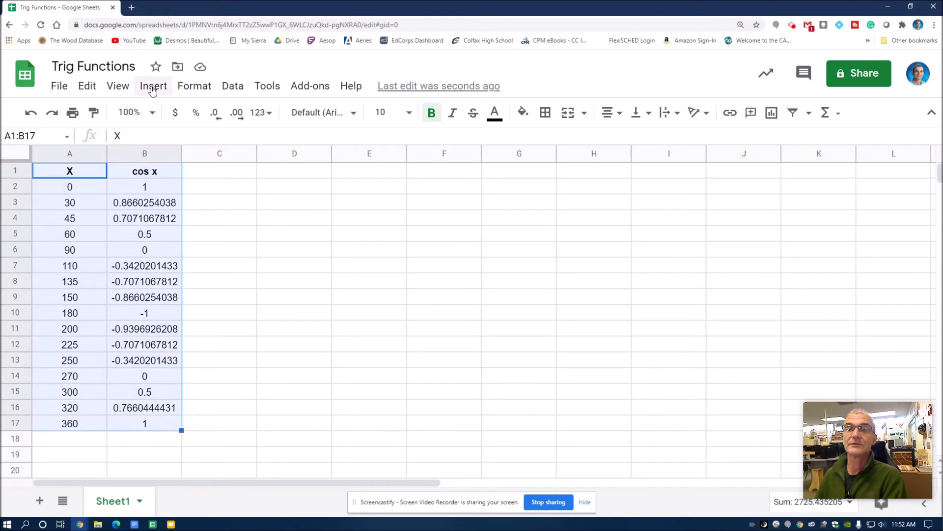
{"action": "left_click", "coordinate": [152, 89]}
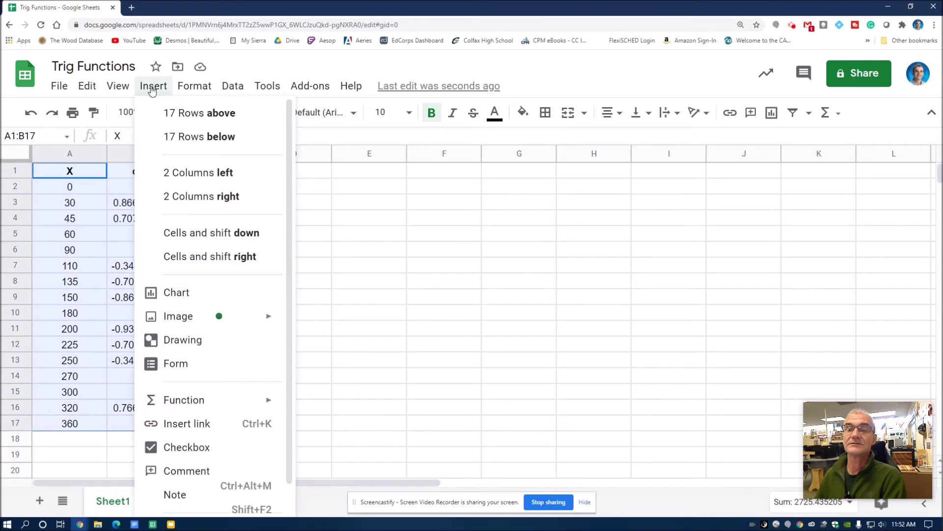
{"action": "left_click", "coordinate": [180, 292]}
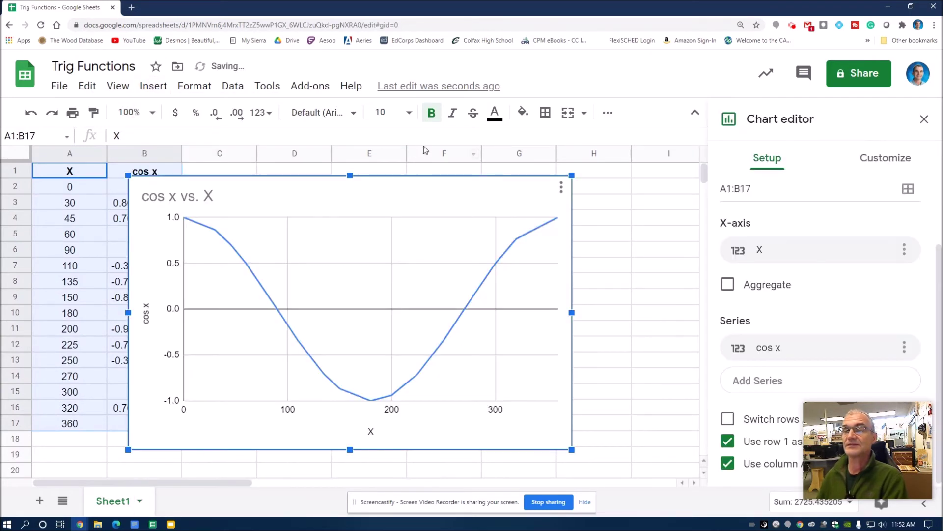
{"action": "left_click_drag", "start_coordinate": [405, 190], "coordinate": [471, 191]}
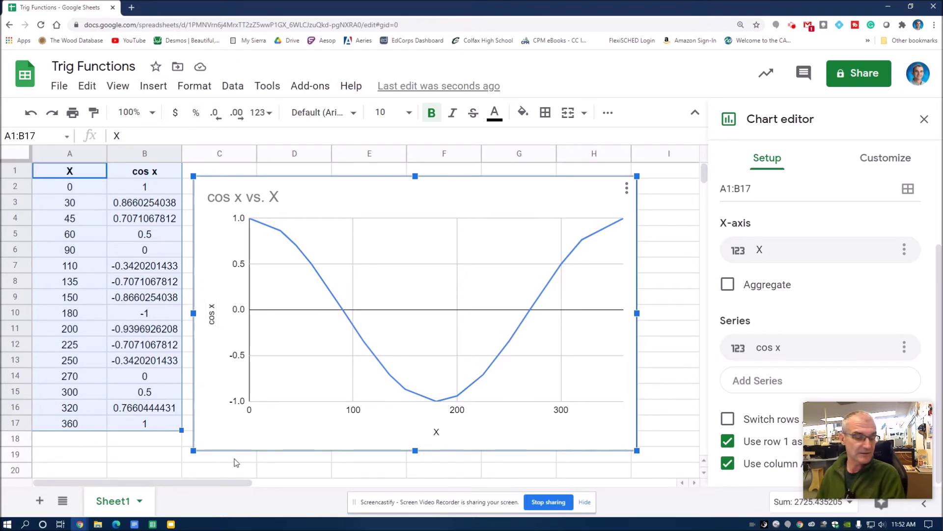
{"action": "key", "text": "Escape"}
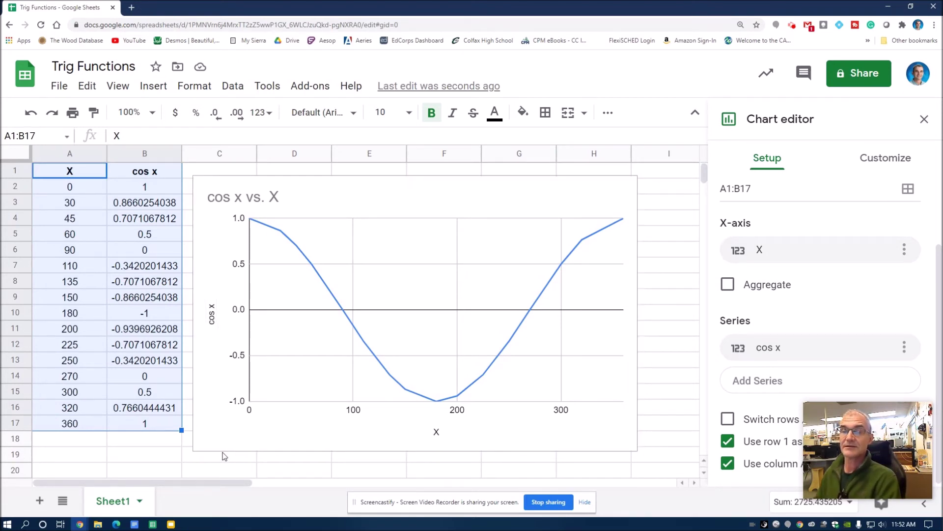
{"action": "left_click", "coordinate": [180, 450]}
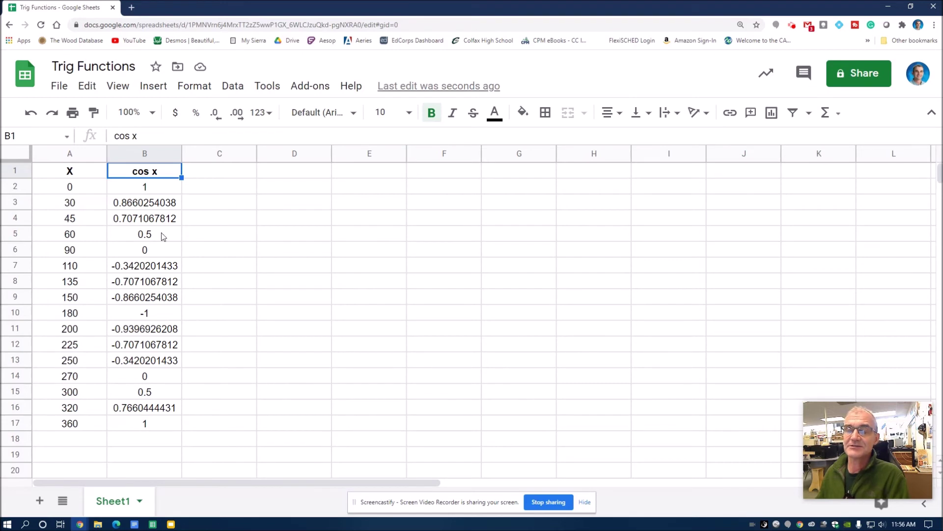
Change the B1 header from cos x to Tan x
{"action": "double_click", "coordinate": [149, 171]}
{"action": "left_click_drag", "start_coordinate": [149, 168], "coordinate": [133, 171]}
{"action": "type", "text": "Tan"}
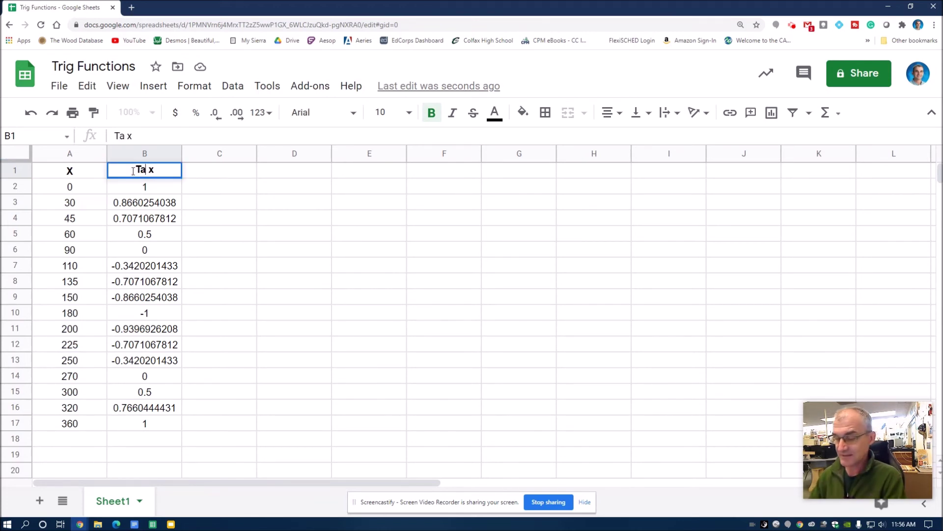
{"action": "left_click", "coordinate": [143, 193]}
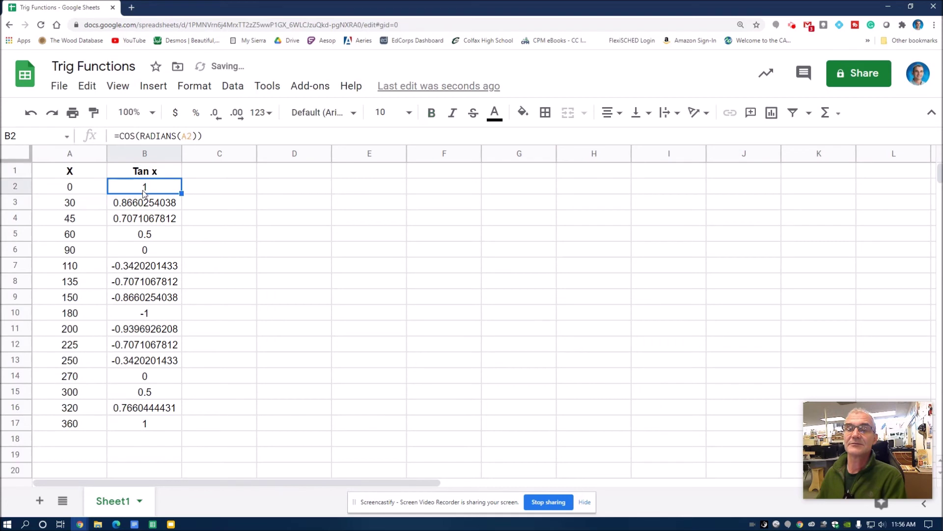
Change B2 to =TAN(RADIANS(A2)) and fill it down to B17
{"action": "double_click", "coordinate": [141, 191]}
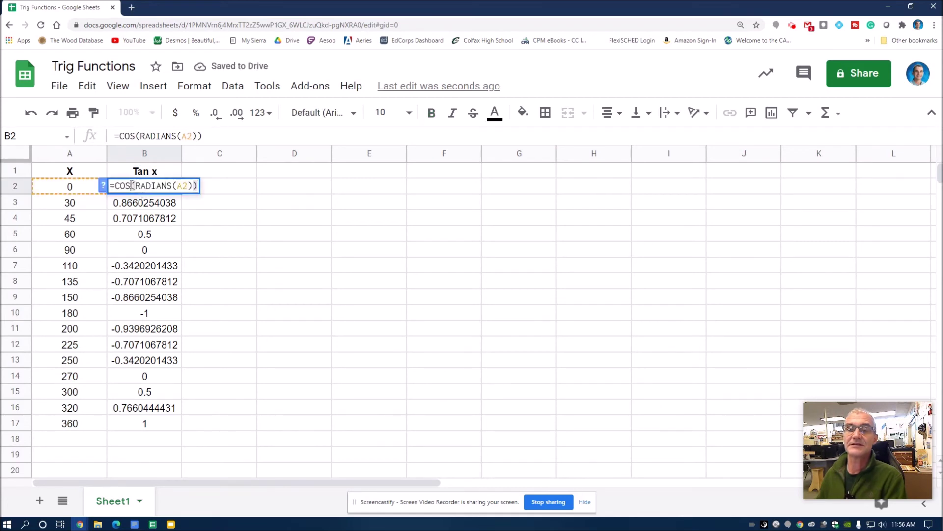
{"action": "key", "text": "BackSpace"}
{"action": "key", "text": "BackSpace"}
{"action": "key", "text": "BackSpace"}
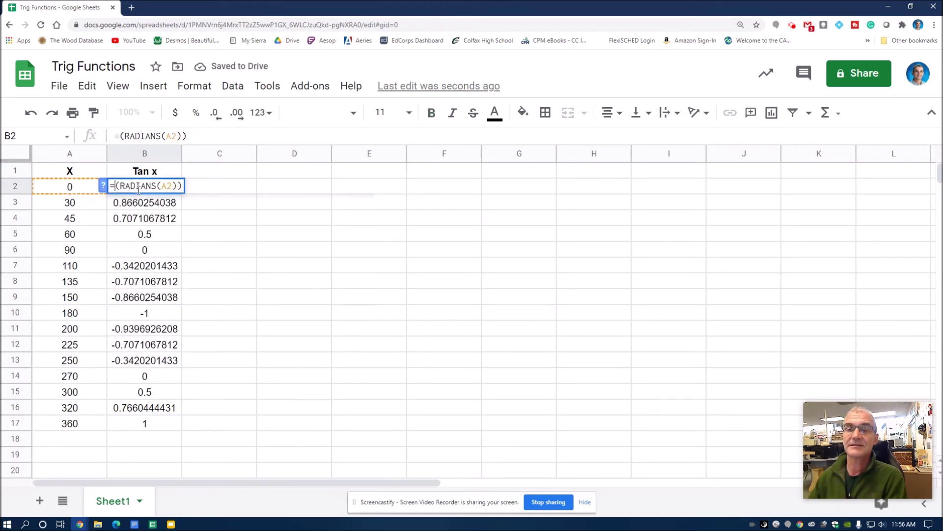
{"action": "type", "text": "tan"}
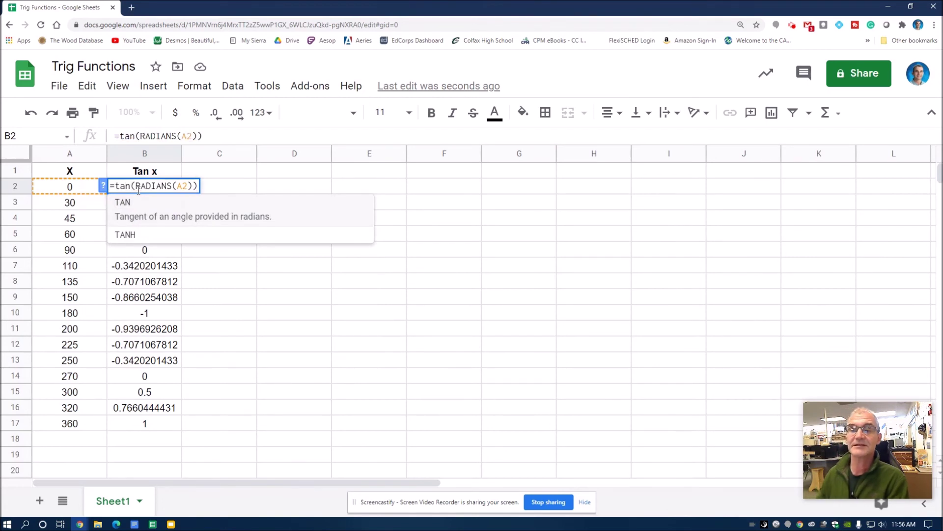
{"action": "left_click", "coordinate": [127, 210]}
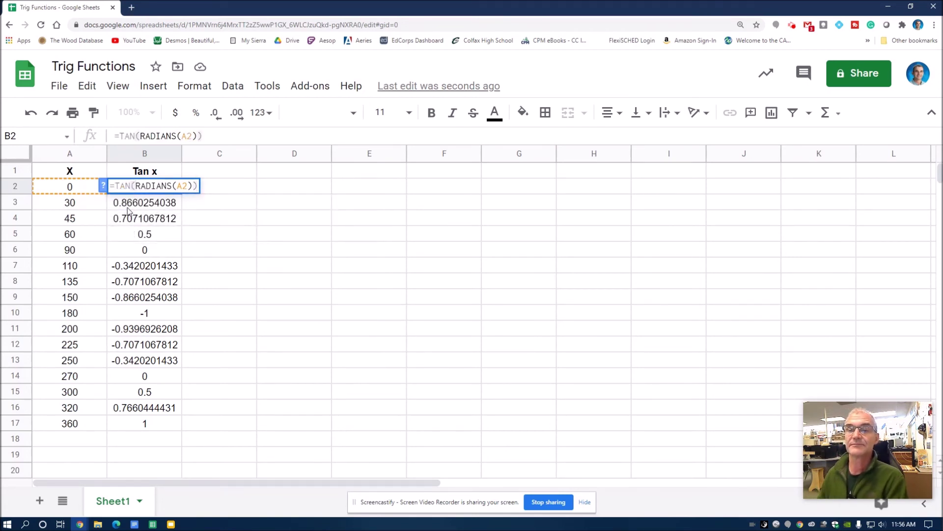
{"action": "key", "text": "Return"}
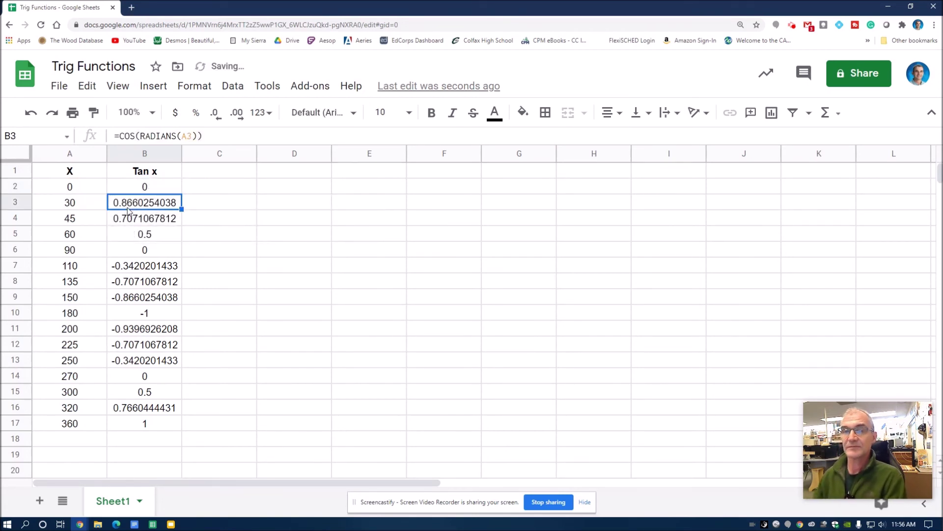
{"action": "left_click", "coordinate": [157, 189]}
{"action": "left_click_drag", "start_coordinate": [181, 193], "coordinate": [173, 423]}
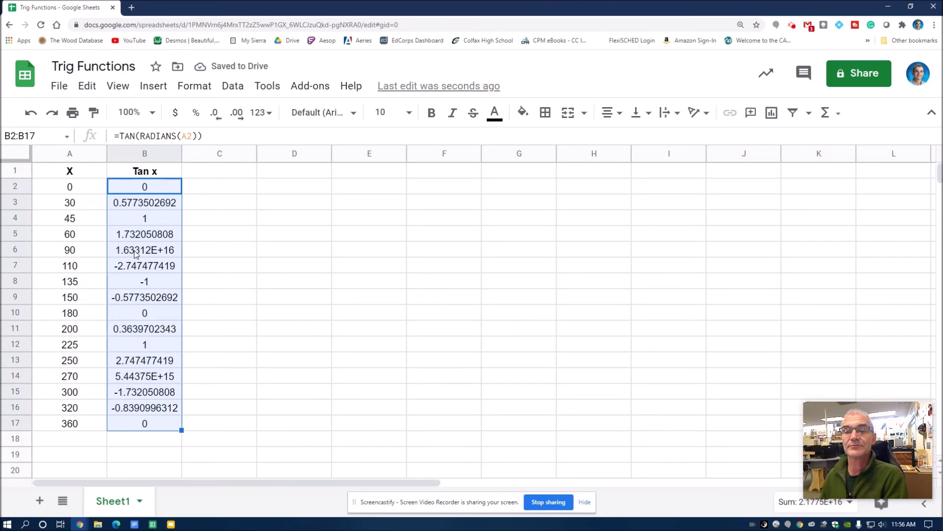
{"action": "double_click", "coordinate": [136, 235]}
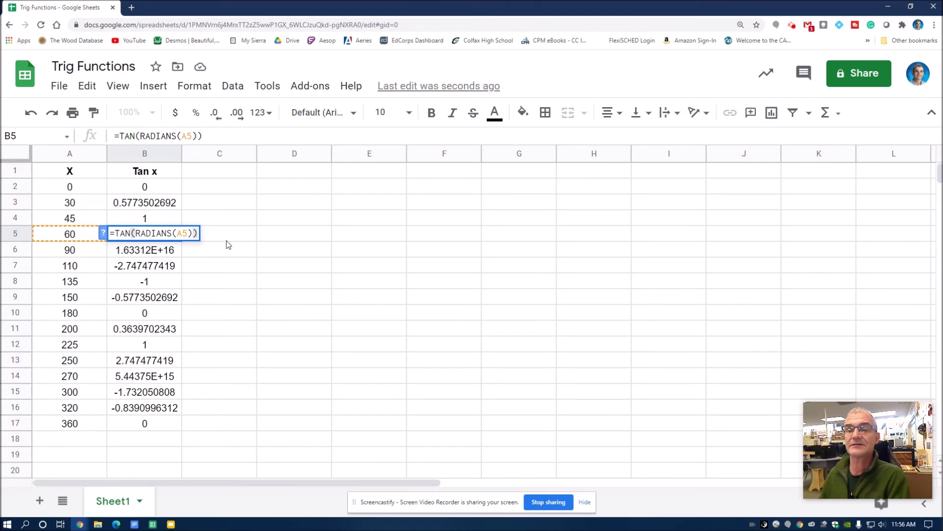
{"action": "left_click", "coordinate": [293, 255]}
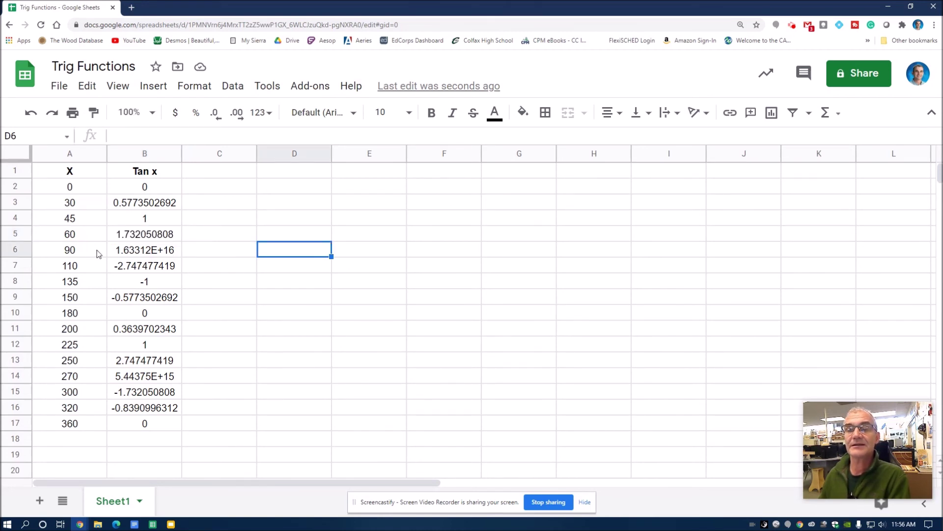